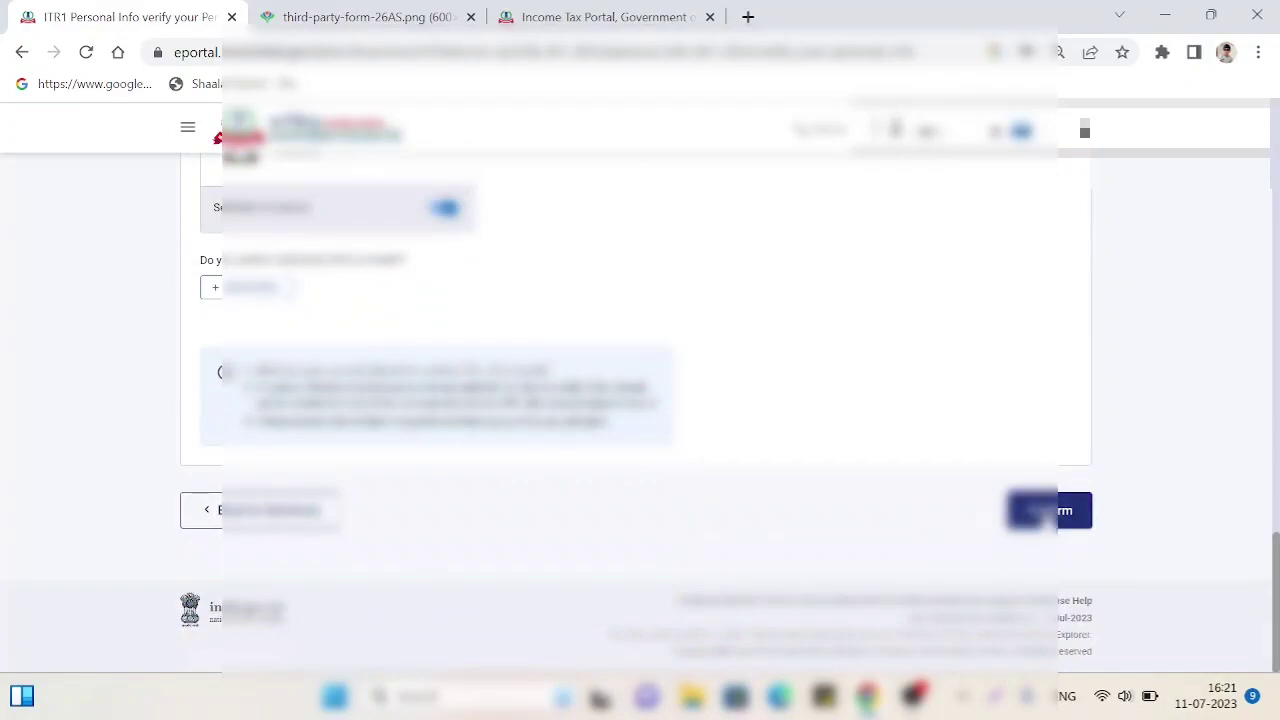
# Step: Confirm the personal information section and open the Gross Total Income section of the return summary
pyautogui.click(1050, 510)
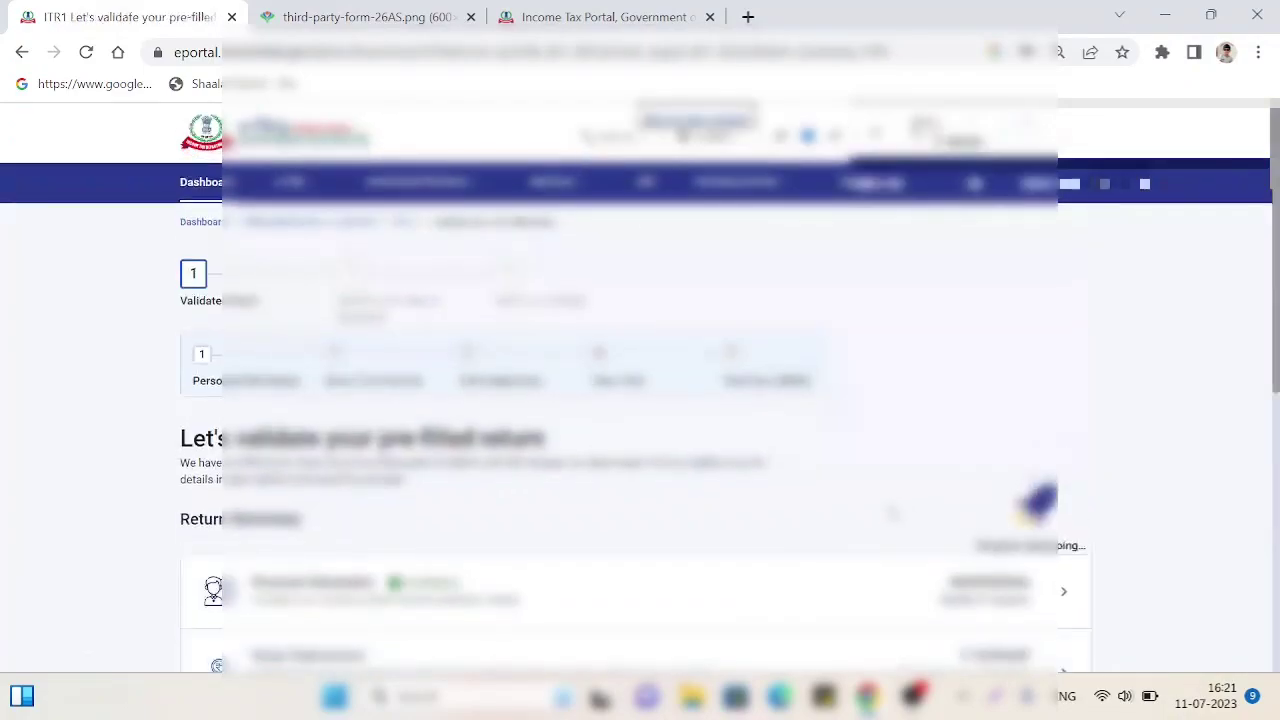
pyautogui.scroll(-3, 850, 494)
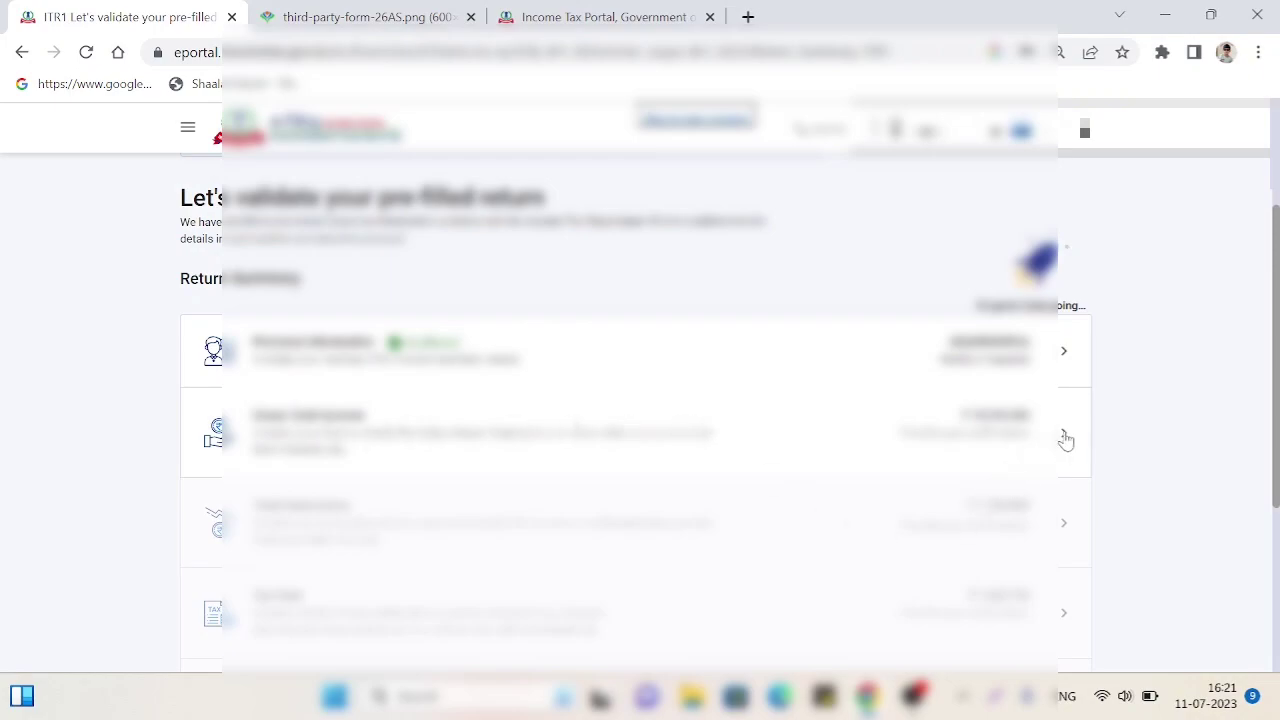
pyautogui.scroll(1, 1063, 438)
pyautogui.click(935, 447)
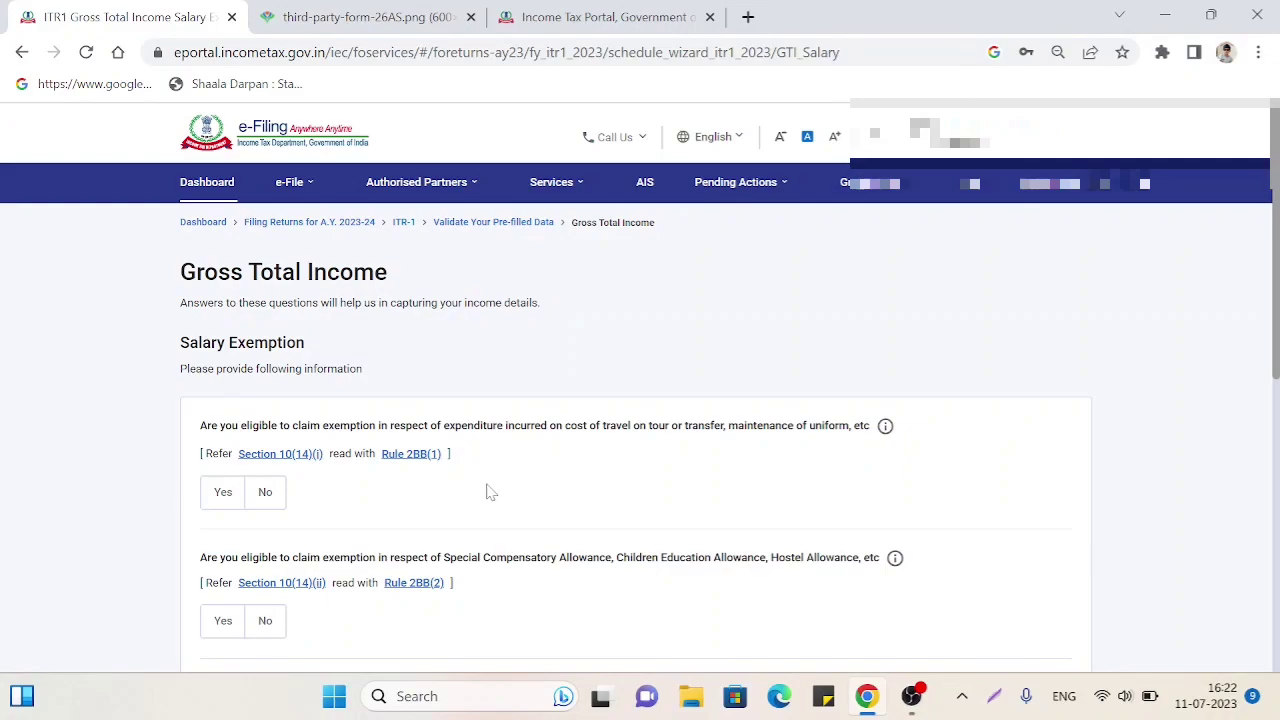
# Step: Answer No to the Section 10(14)(i) exemption question on travel, transfer and uniform expenditure
pyautogui.scroll(-2, 490, 492)
pyautogui.scroll(3, 490, 492)
pyautogui.scroll(-2, 490, 492)
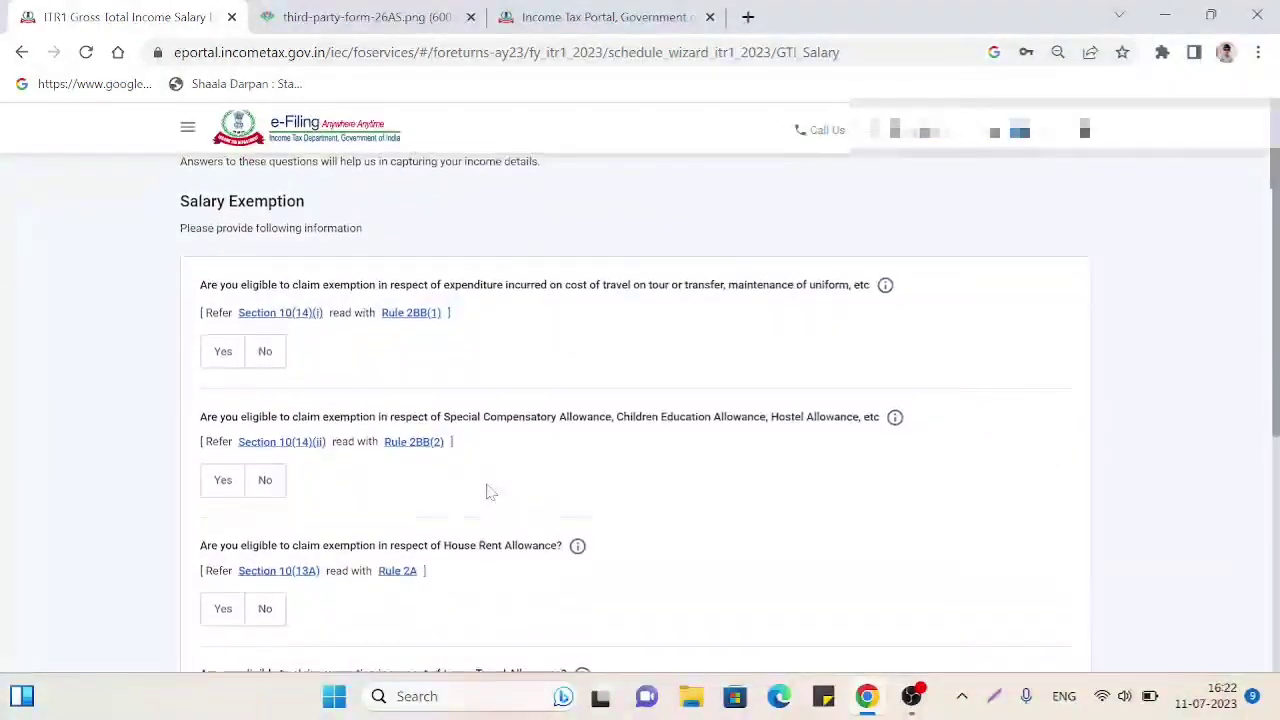
pyautogui.scroll(2, 490, 492)
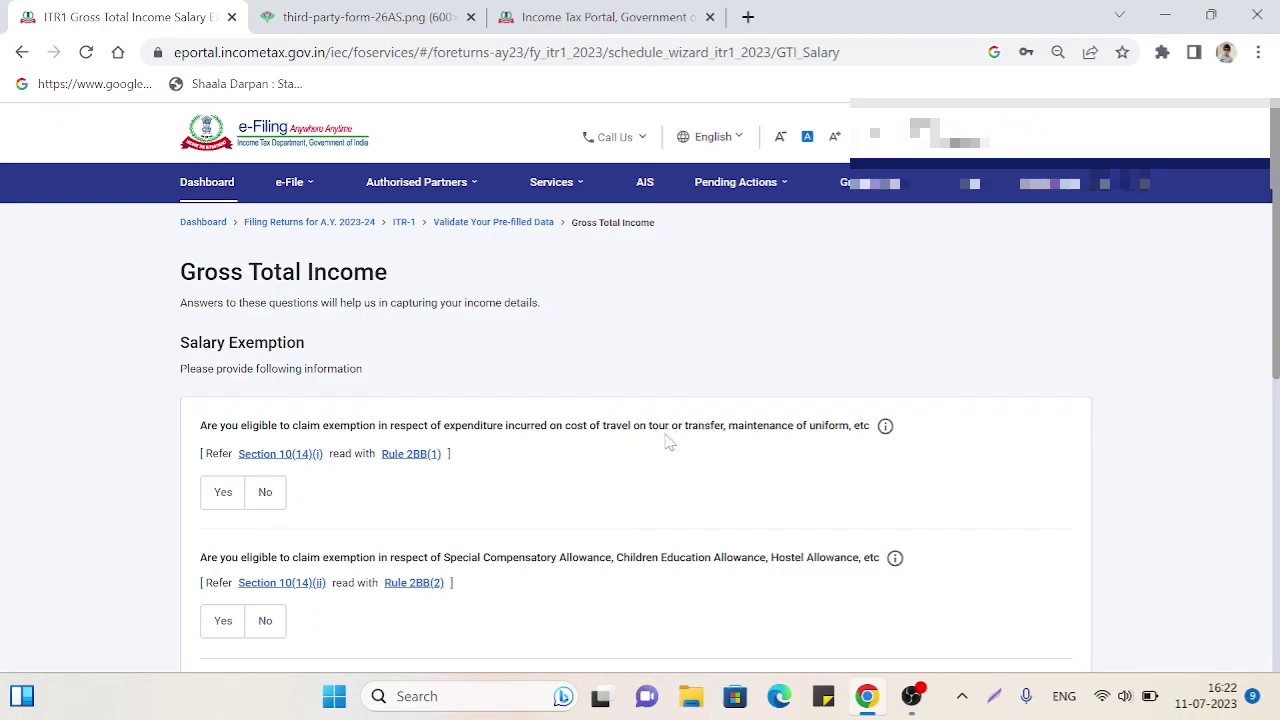
pyautogui.scroll(-1, 680, 462)
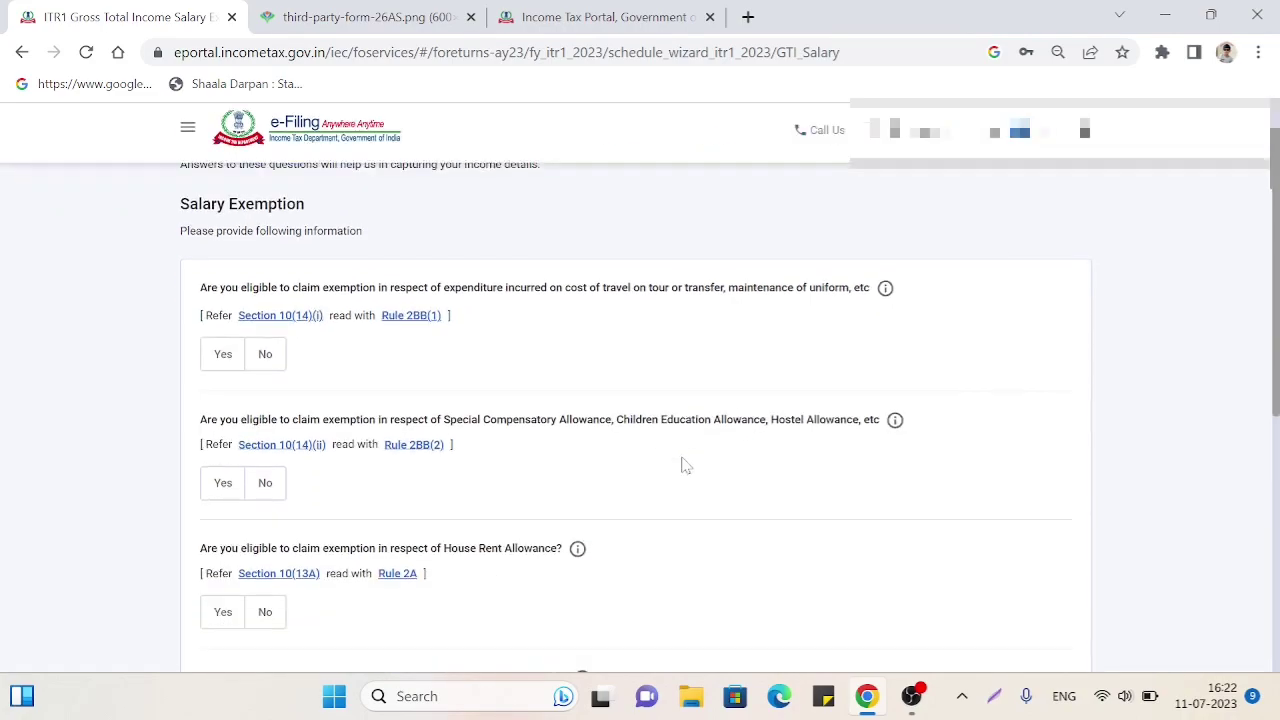
pyautogui.click(221, 357)
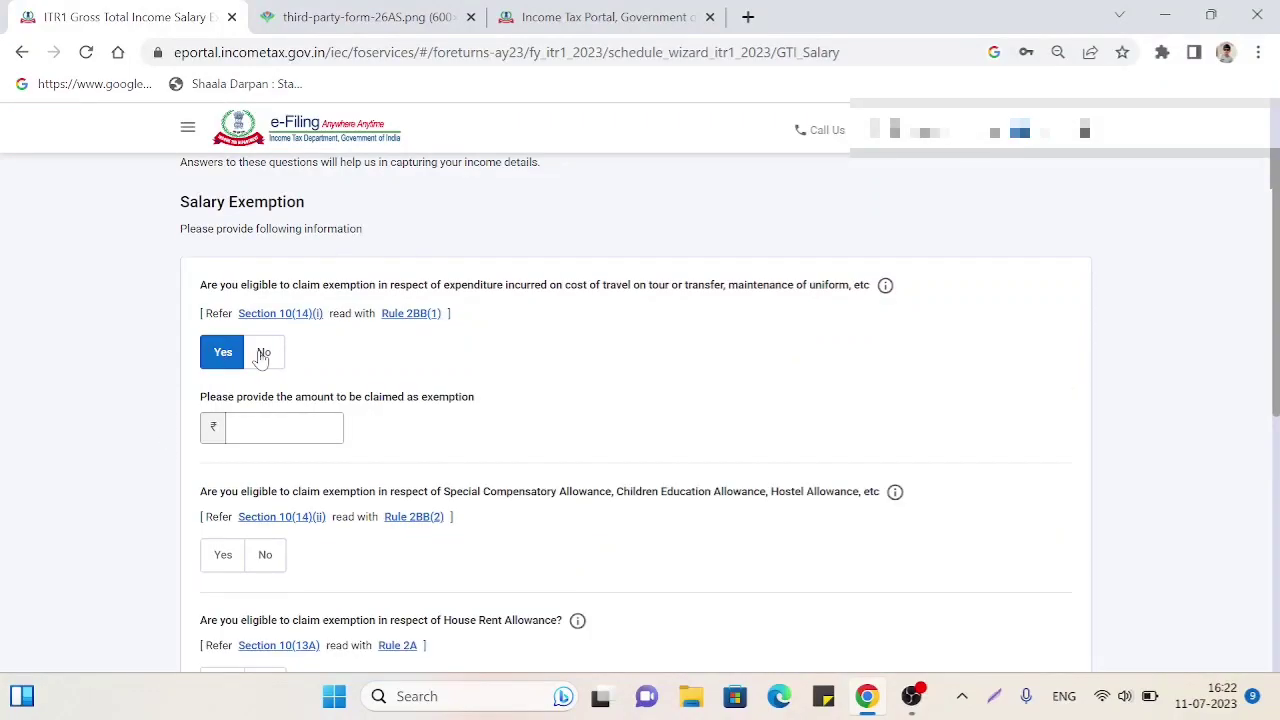
pyautogui.click(264, 352)
# Step: Answer No to the exemption questions on Special Compensatory, Children Education or Hostel Allowance and on House Rent Allowance
pyautogui.scroll(-1, 570, 367)
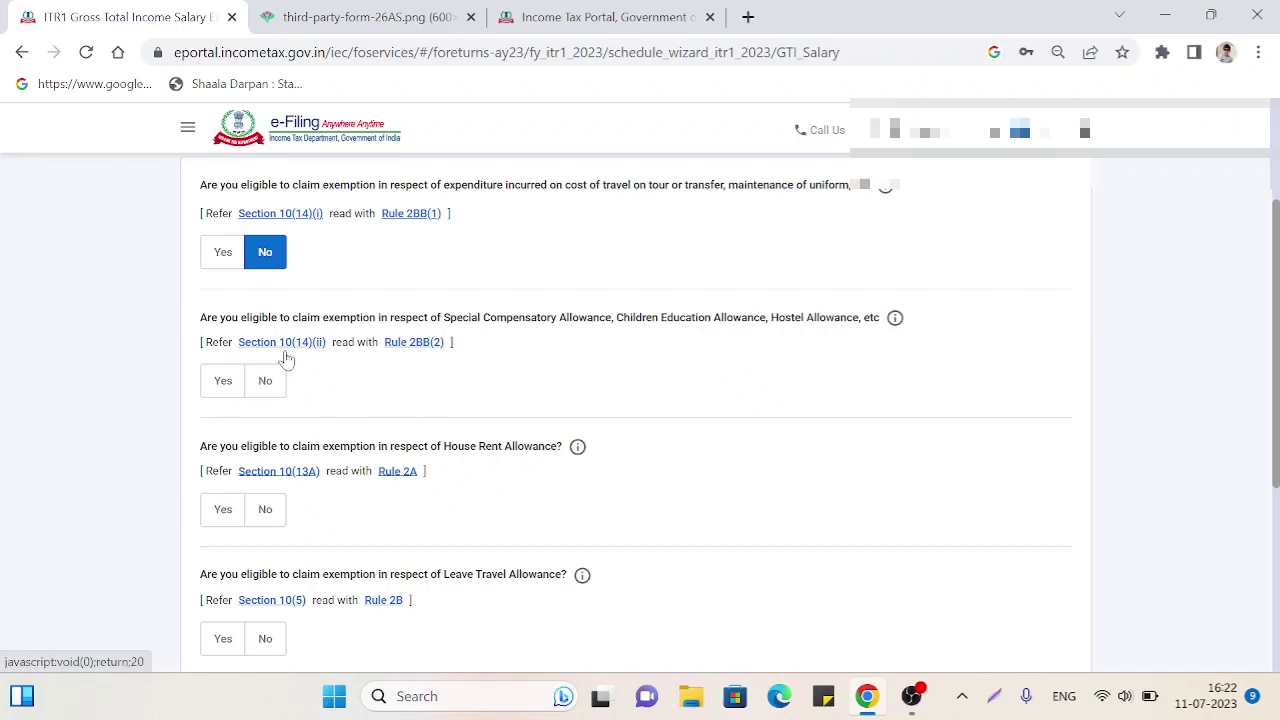
pyautogui.click(224, 384)
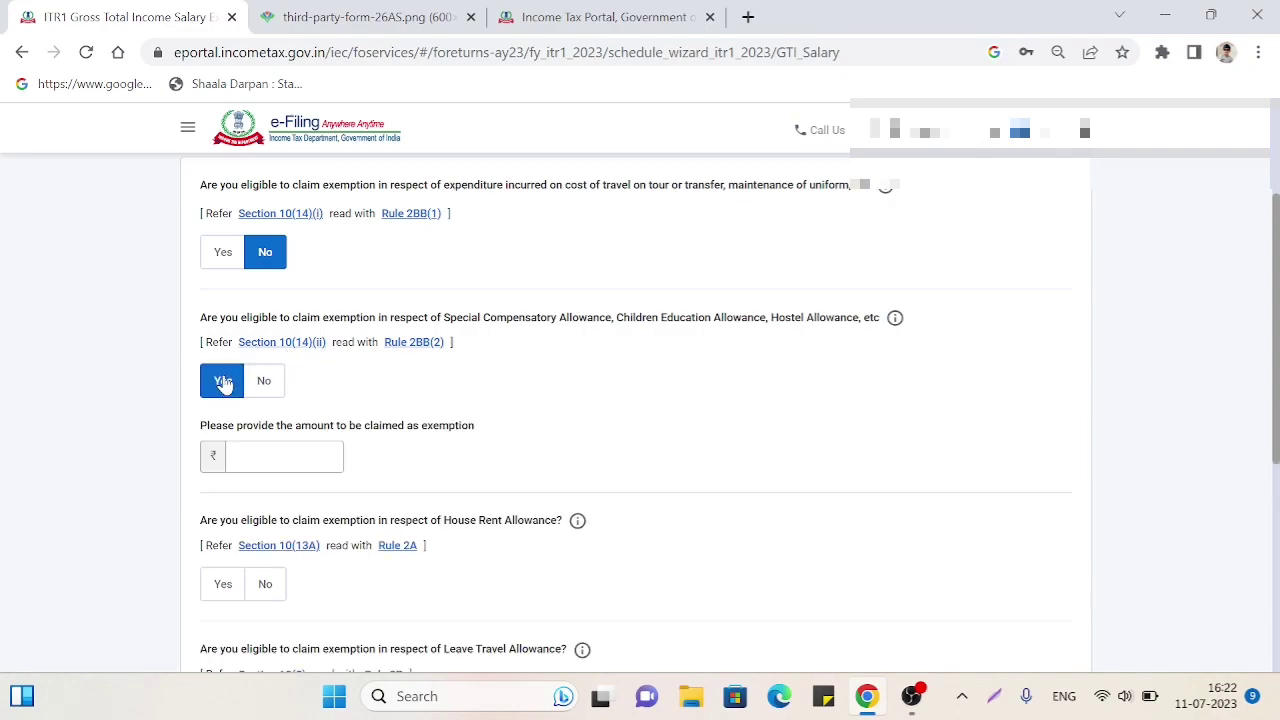
pyautogui.click(263, 381)
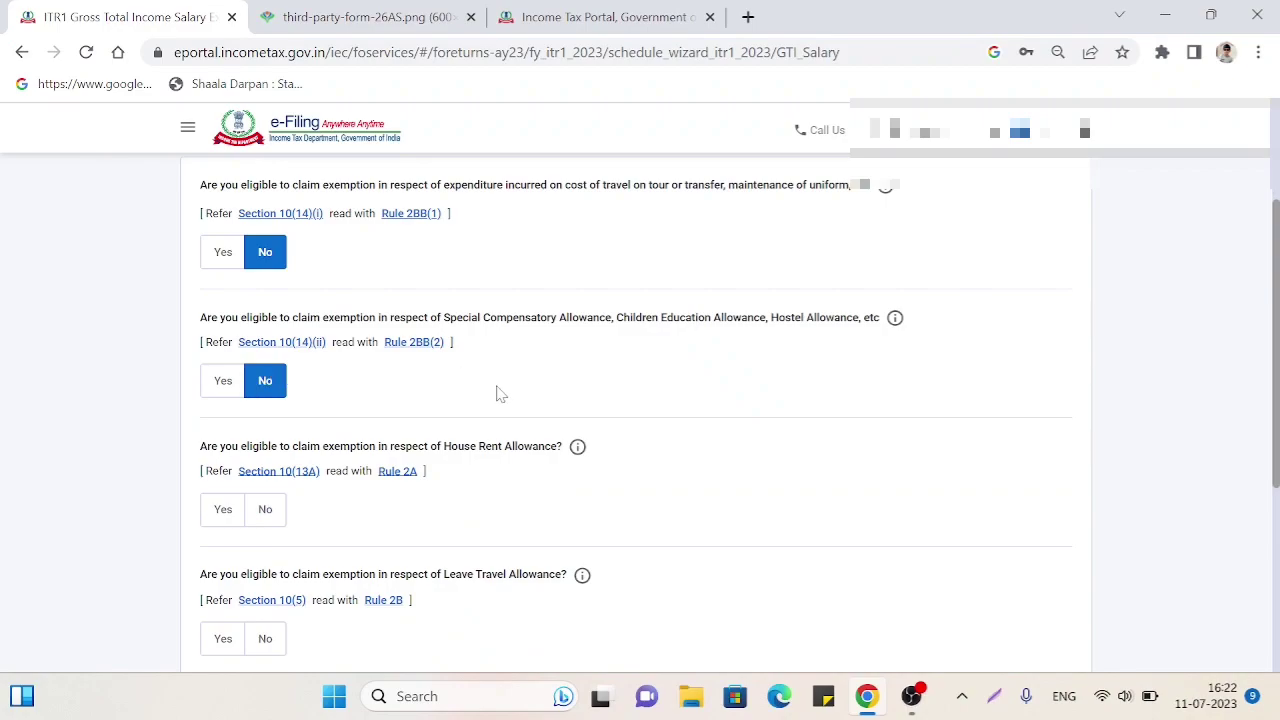
pyautogui.scroll(-1, 500, 393)
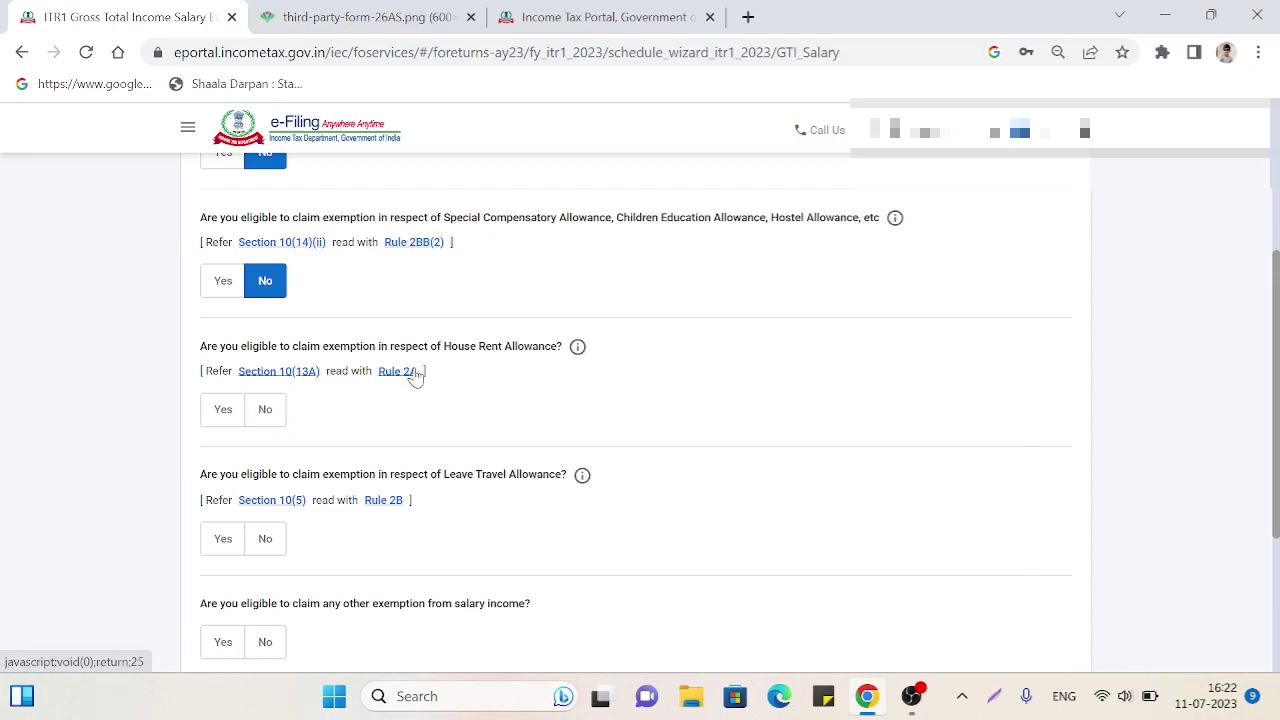
pyautogui.click(226, 411)
pyautogui.click(265, 409)
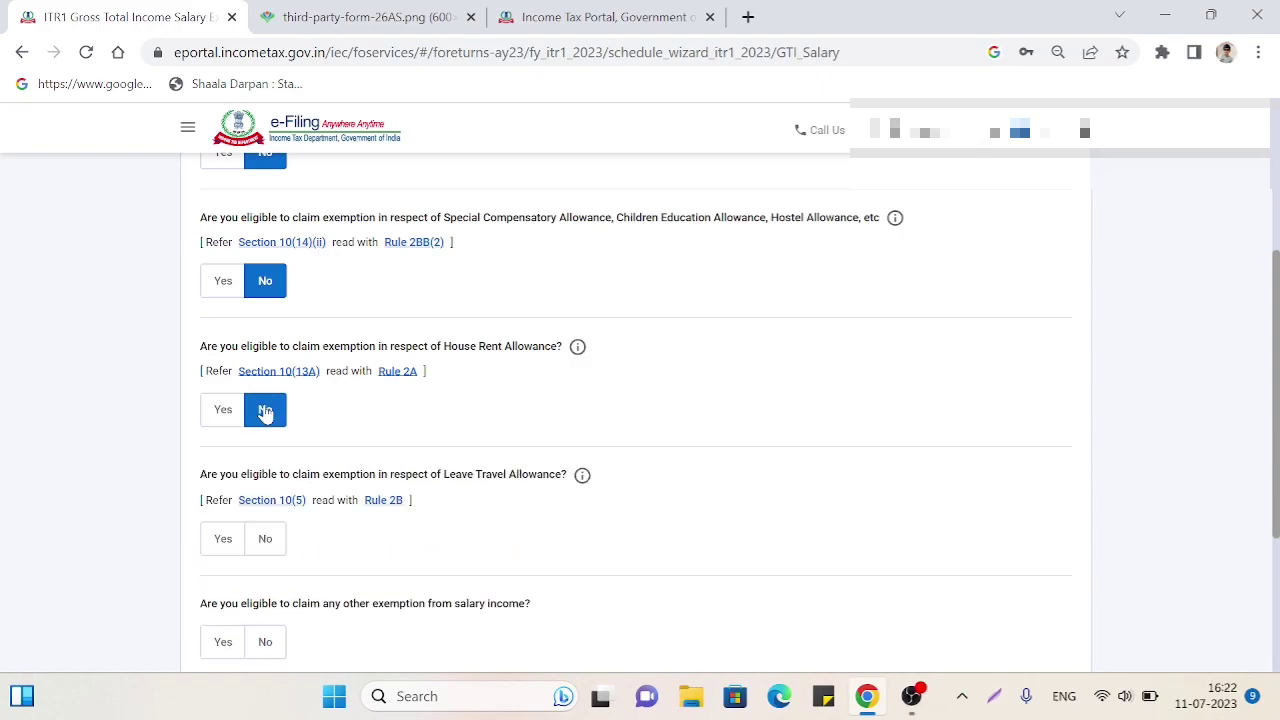
# Step: Answer No to the Leave Travel Allowance and other salary exemption questions, and continue to the income source details
pyautogui.scroll(-3, 480, 396)
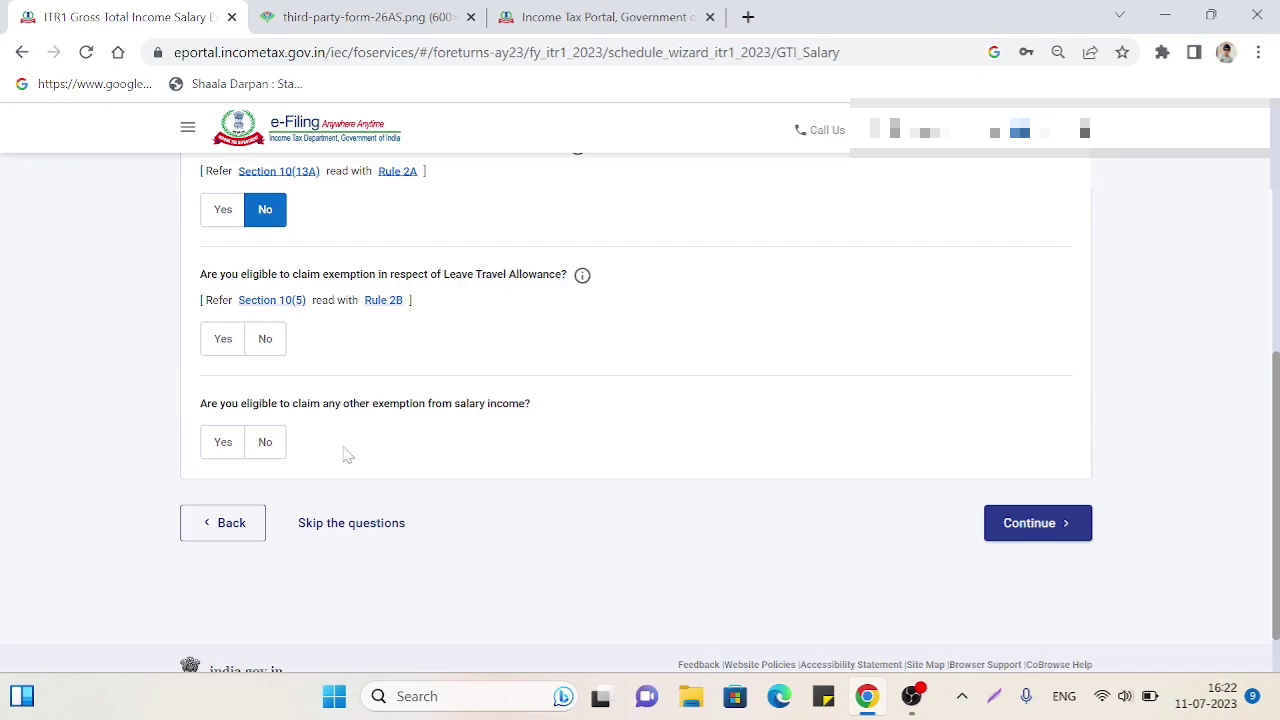
pyautogui.click(223, 340)
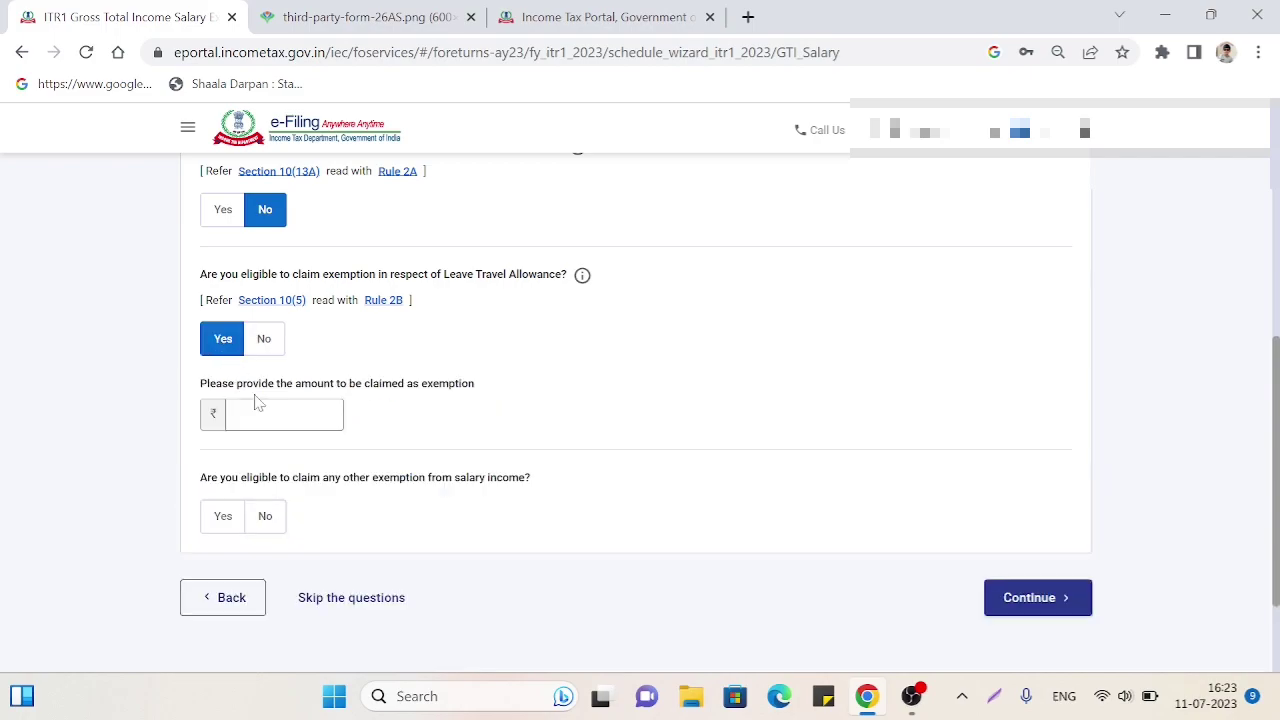
pyautogui.click(265, 345)
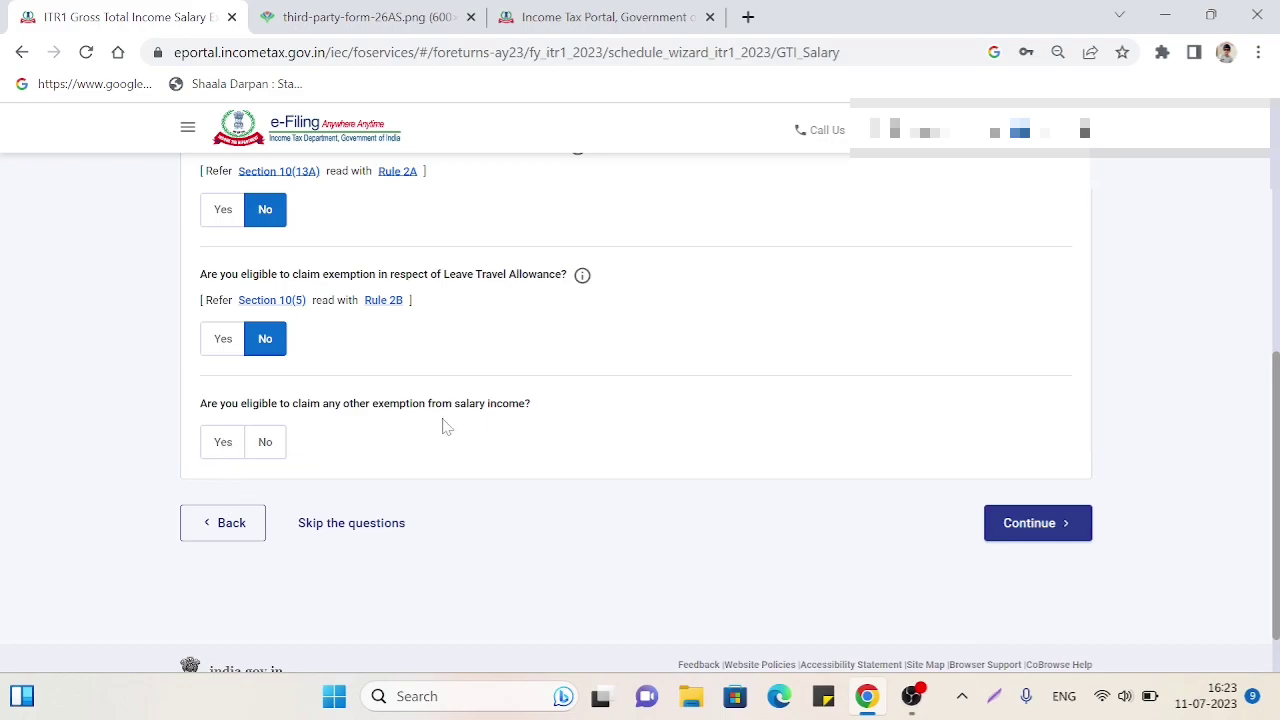
pyautogui.click(258, 447)
pyautogui.scroll(5, 463, 444)
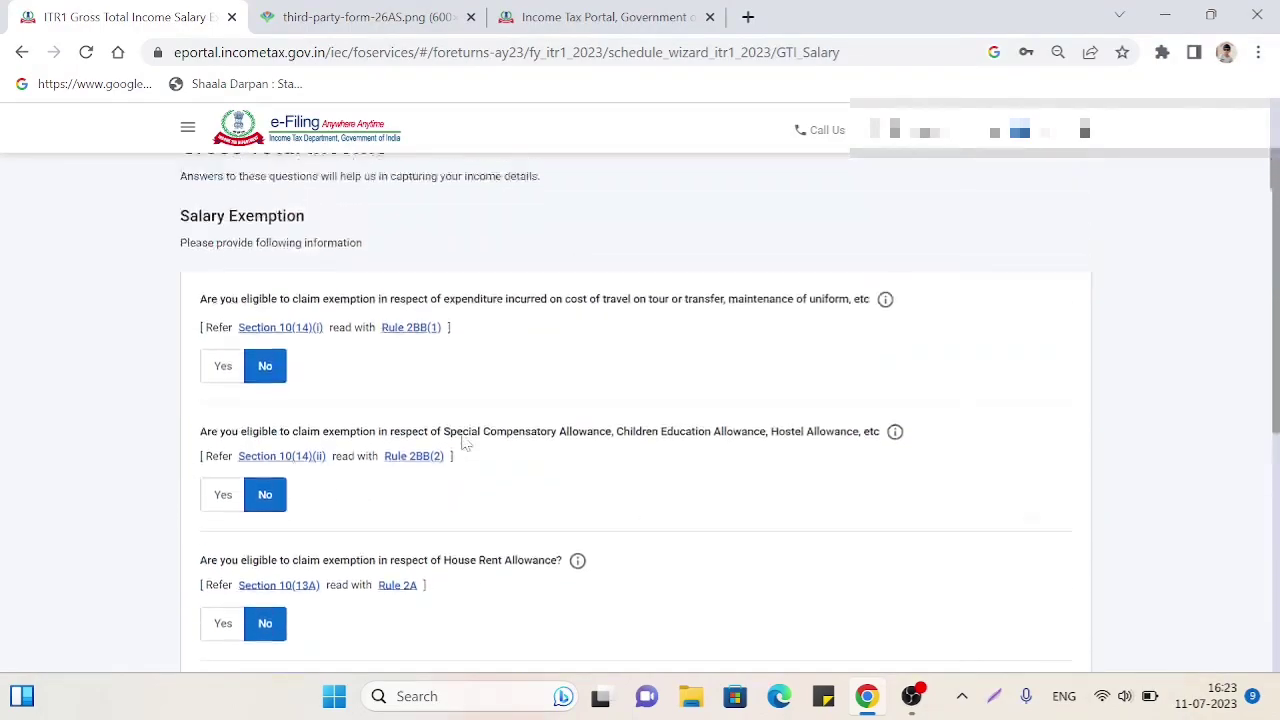
pyautogui.scroll(-6, 463, 446)
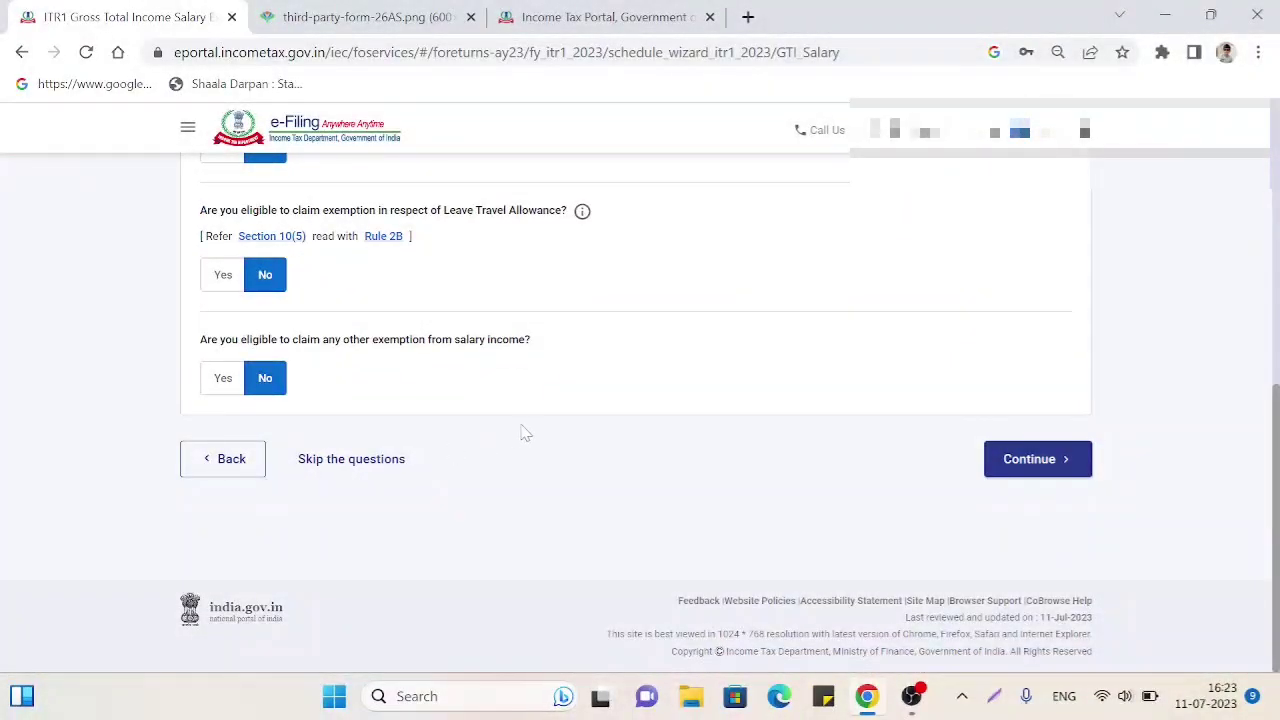
pyautogui.click(994, 466)
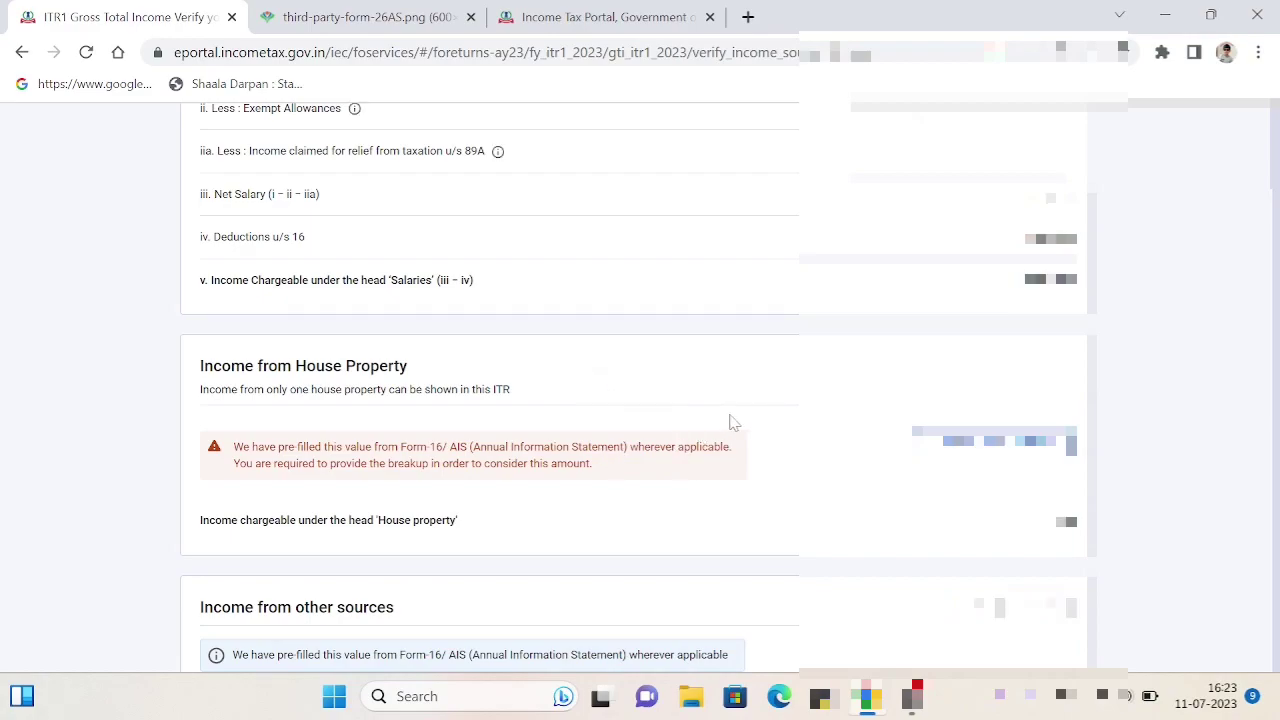
# Step: Review the salary and house property income, and select Interest from Saving Bank Account under income from other sources
pyautogui.scroll(-3, 750, 415)
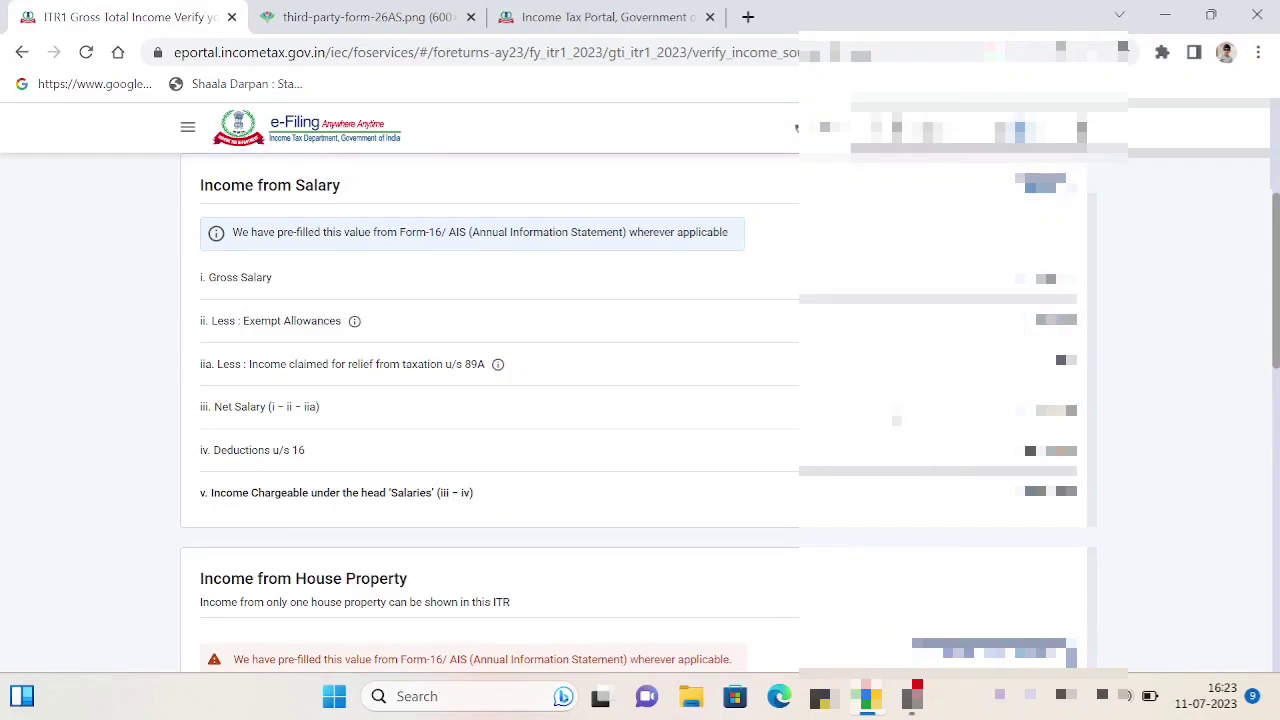
pyautogui.scroll(-1, 720, 370)
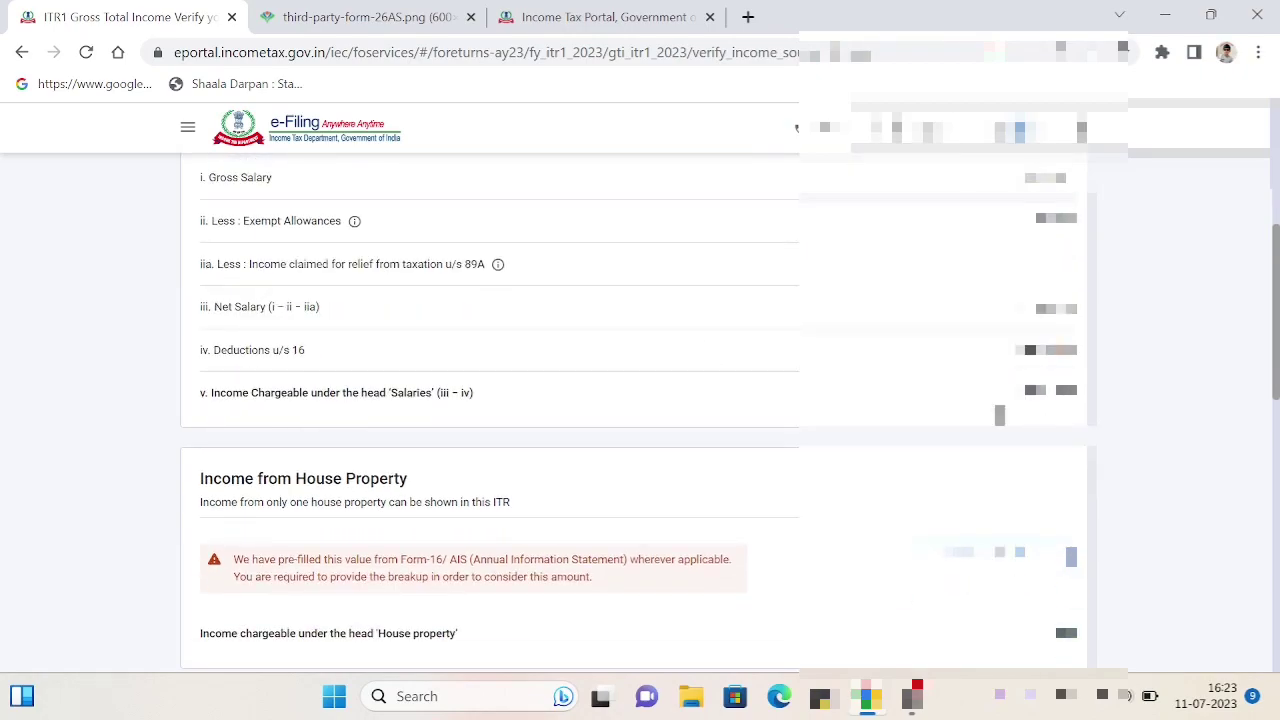
pyautogui.scroll(-2, 876, 426)
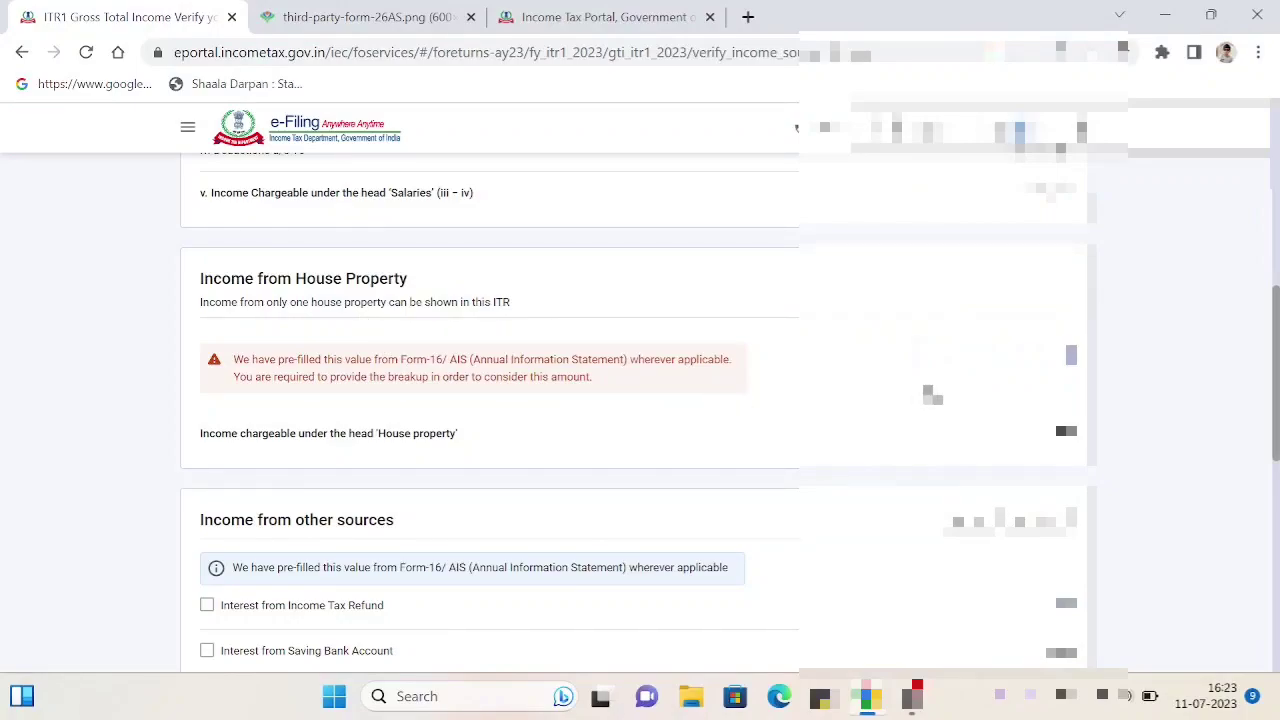
pyautogui.scroll(-2, 855, 410)
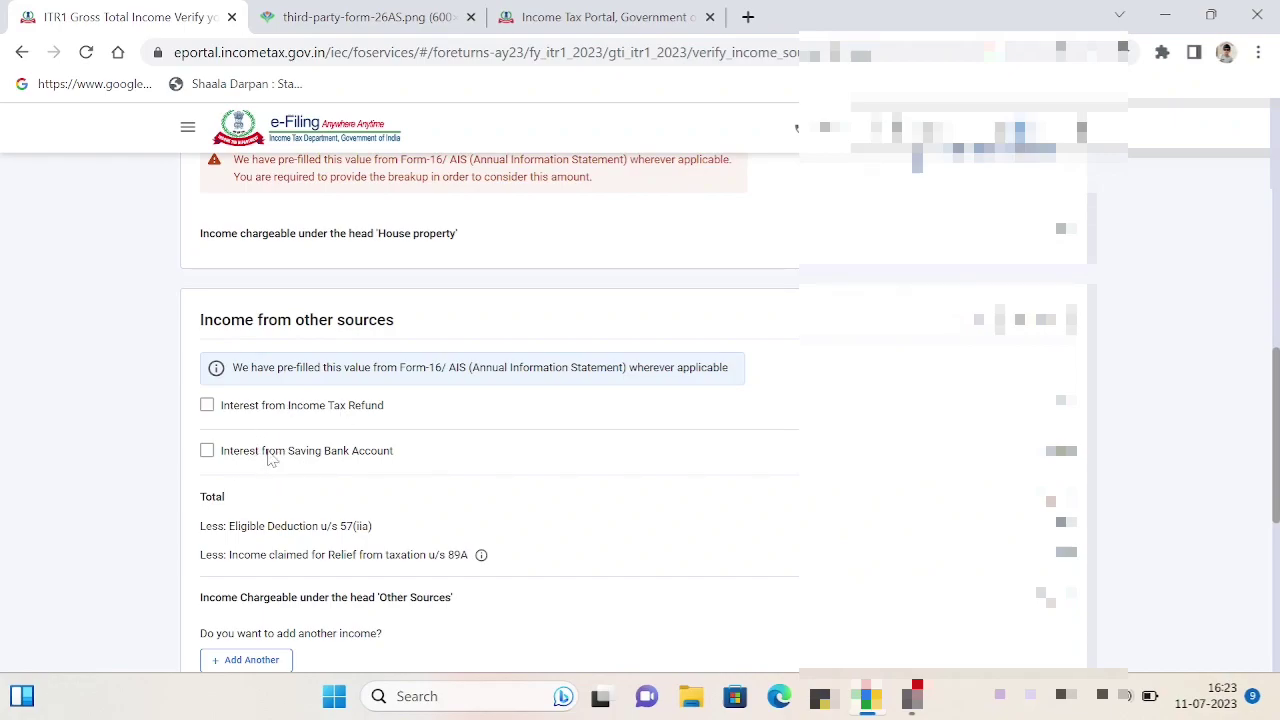
pyautogui.click(210, 454)
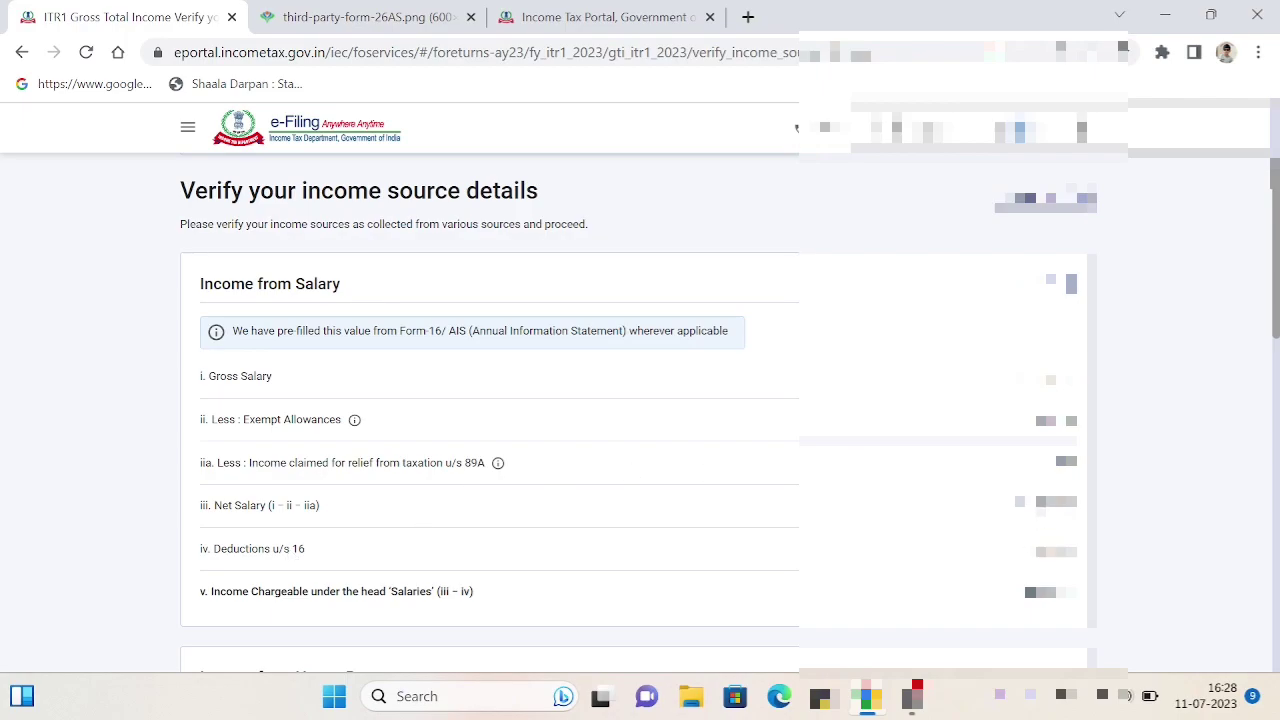
# Step: Check the income source details through to Exempt Income and confirm the Gross Total Income section
pyautogui.scroll(-1, 990, 512)
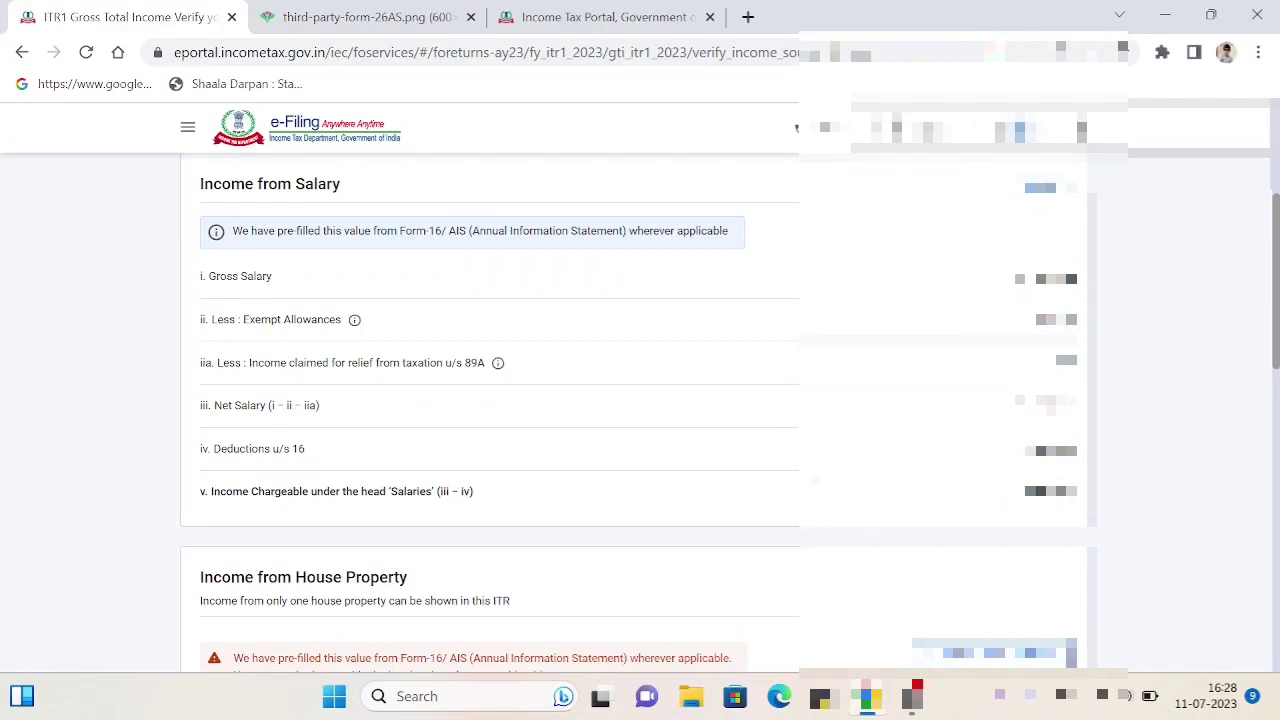
pyautogui.scroll(-3, 815, 480)
pyautogui.scroll(-2, 818, 476)
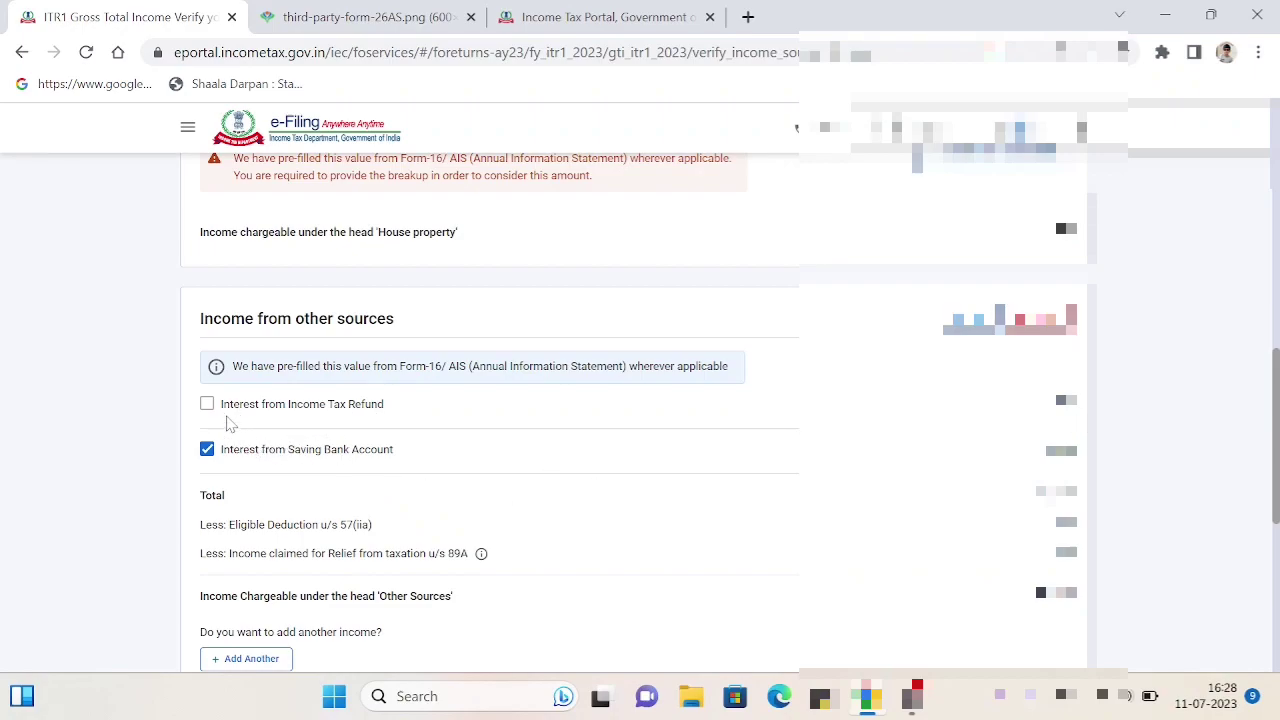
pyautogui.scroll(-2, 500, 400)
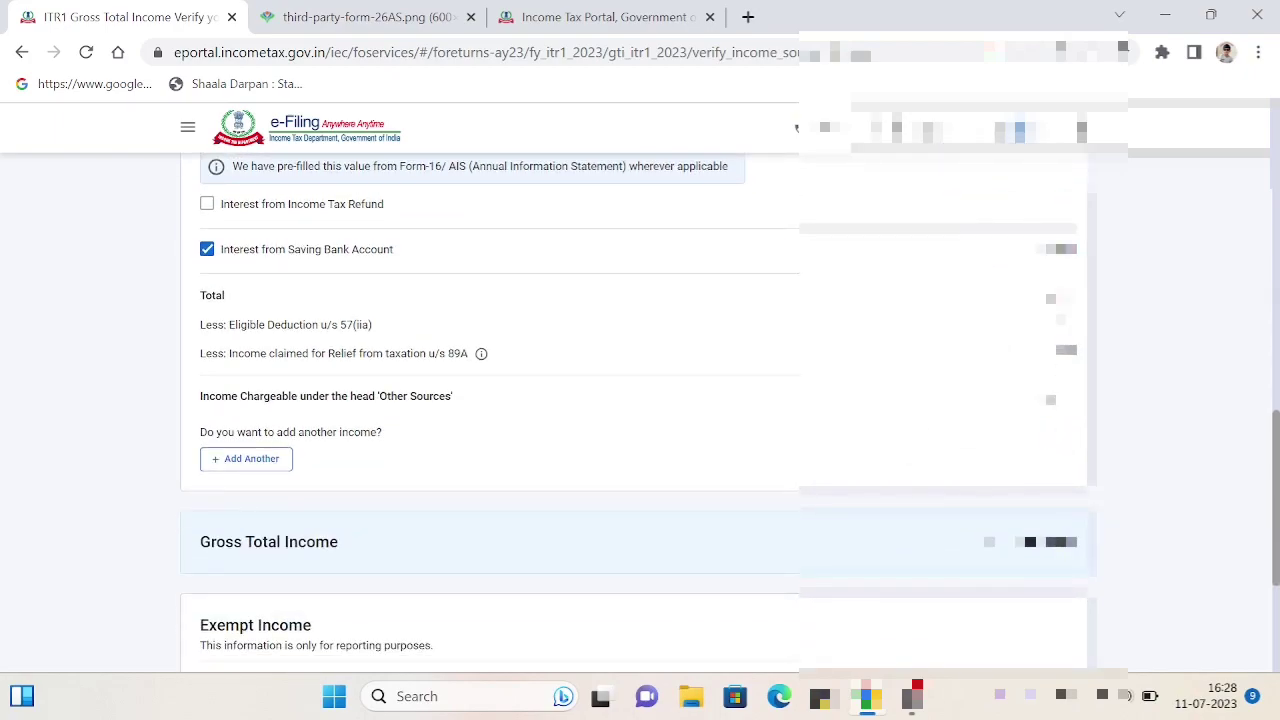
pyautogui.scroll(-2, 784, 424)
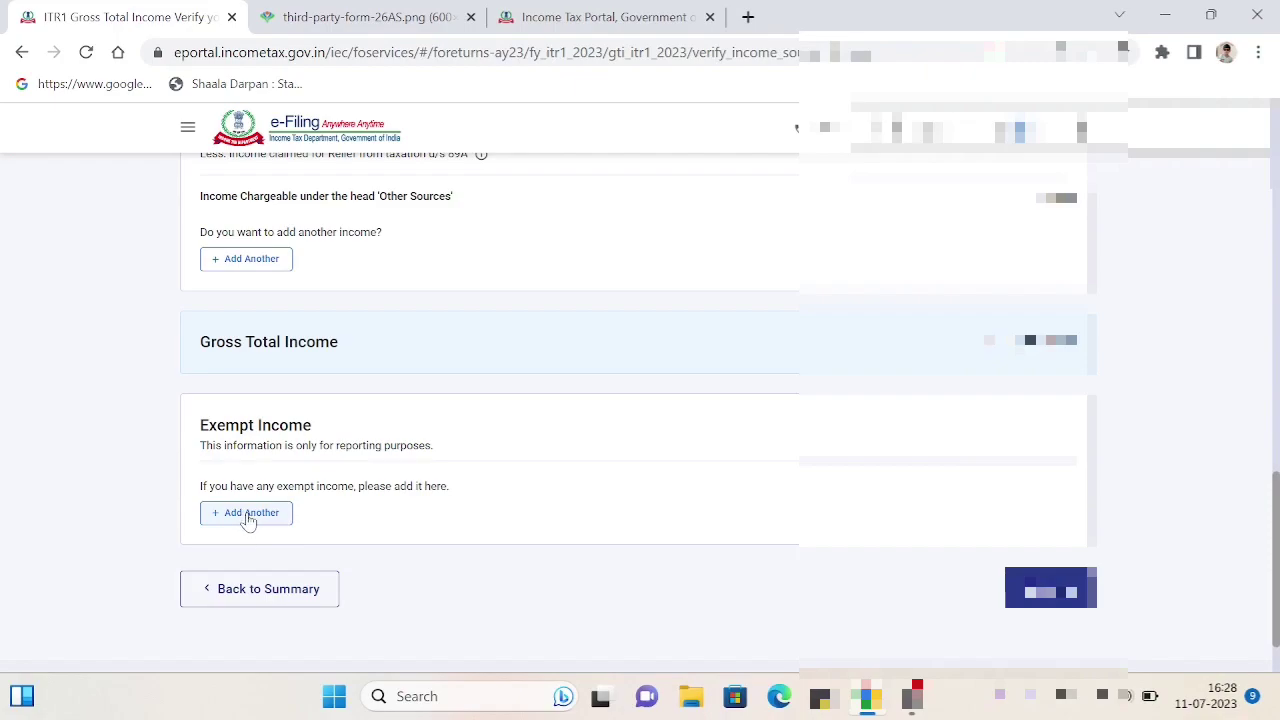
pyautogui.click(1050, 587)
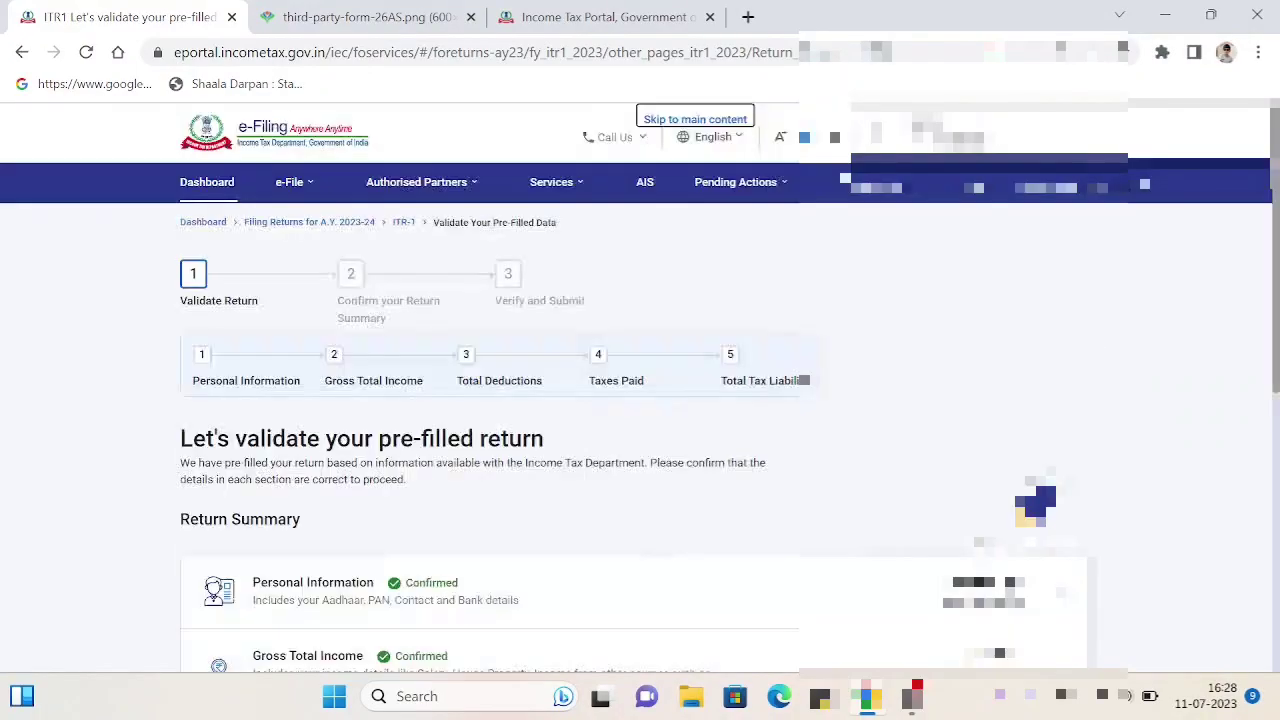
# Step: Open the Total Deductions section and review its questions on donations, section 80GG and the section 80C payments
pyautogui.scroll(-3, 1035, 505)
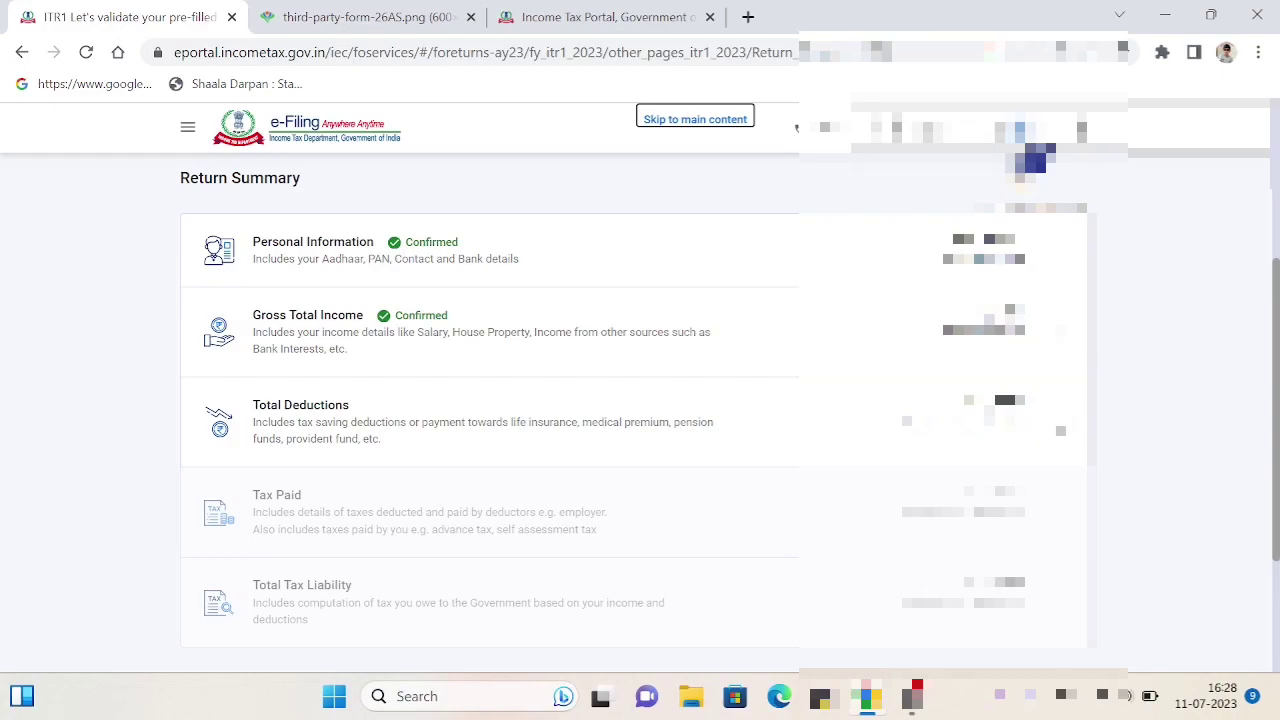
pyautogui.click(1060, 430)
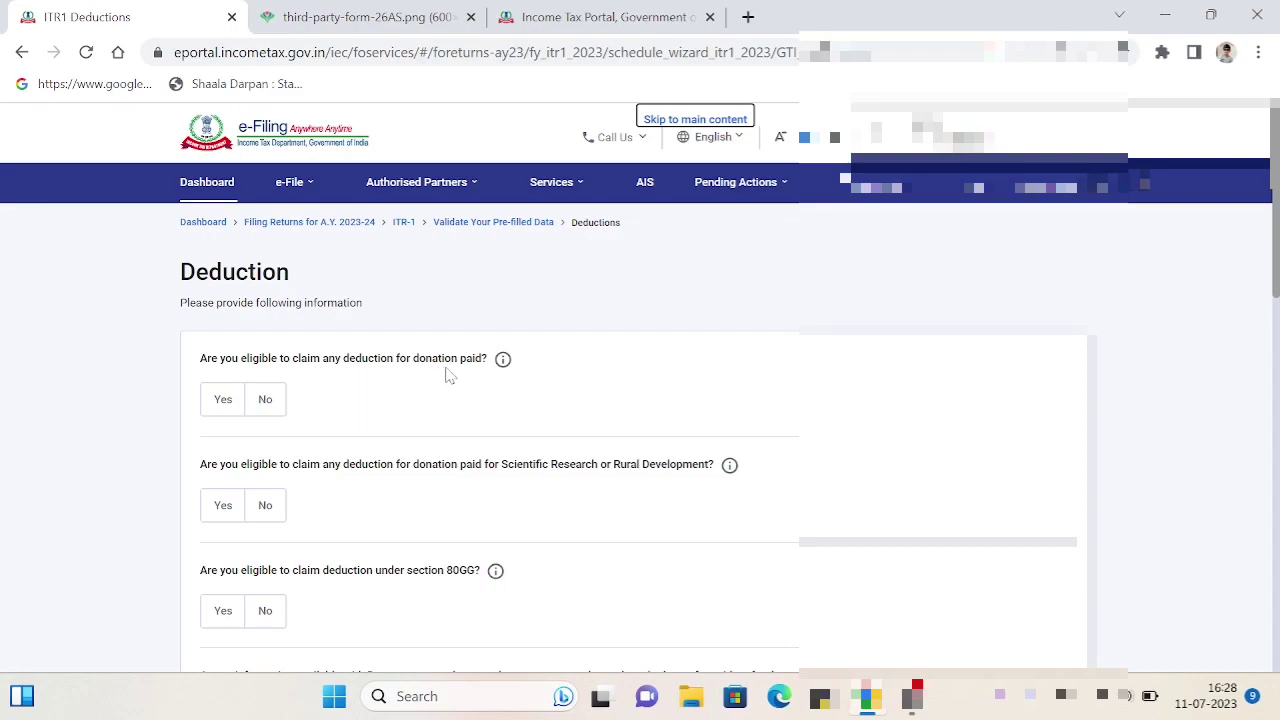
pyautogui.scroll(-2, 449, 375)
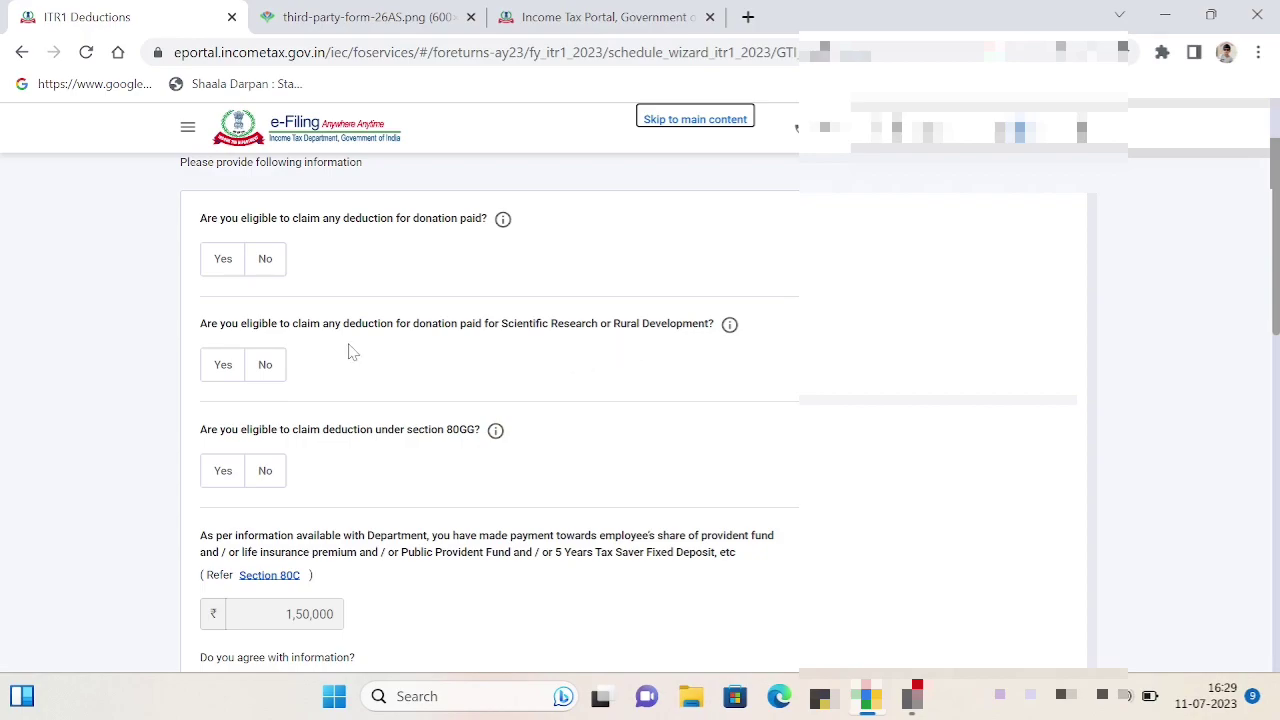
pyautogui.scroll(-1, 352, 376)
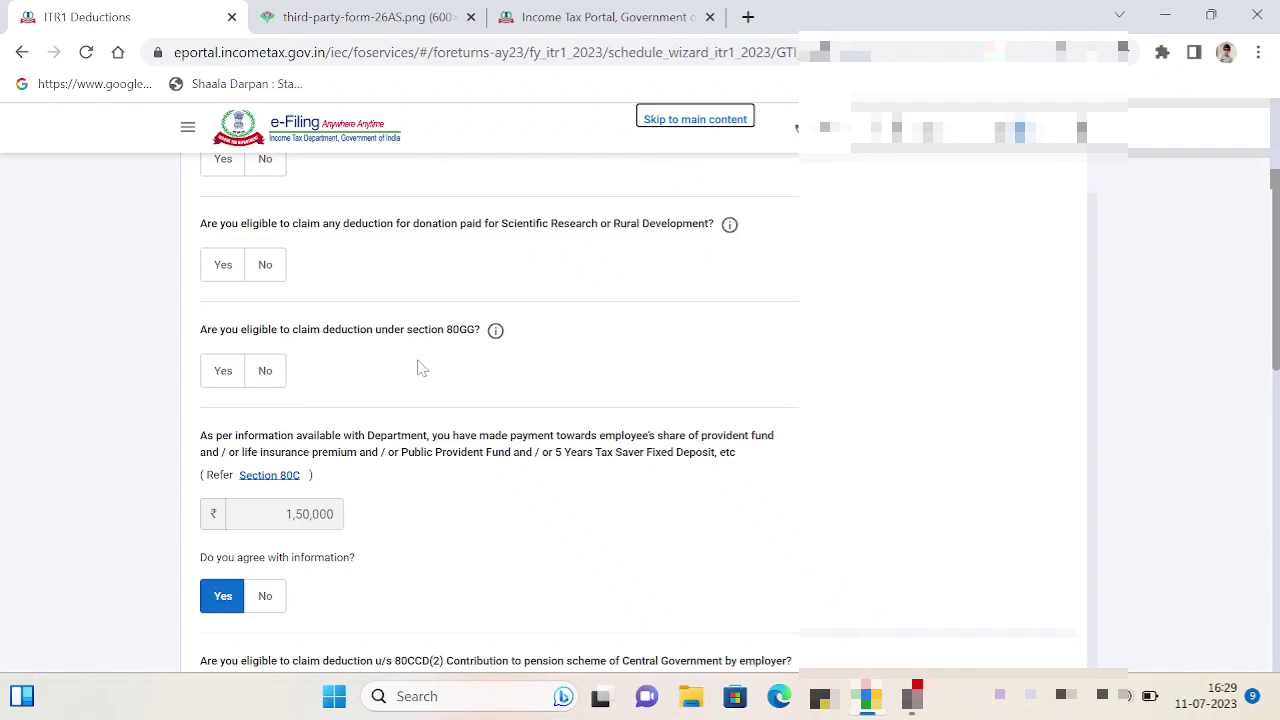
pyautogui.scroll(-1, 452, 380)
pyautogui.scroll(-1, 449, 380)
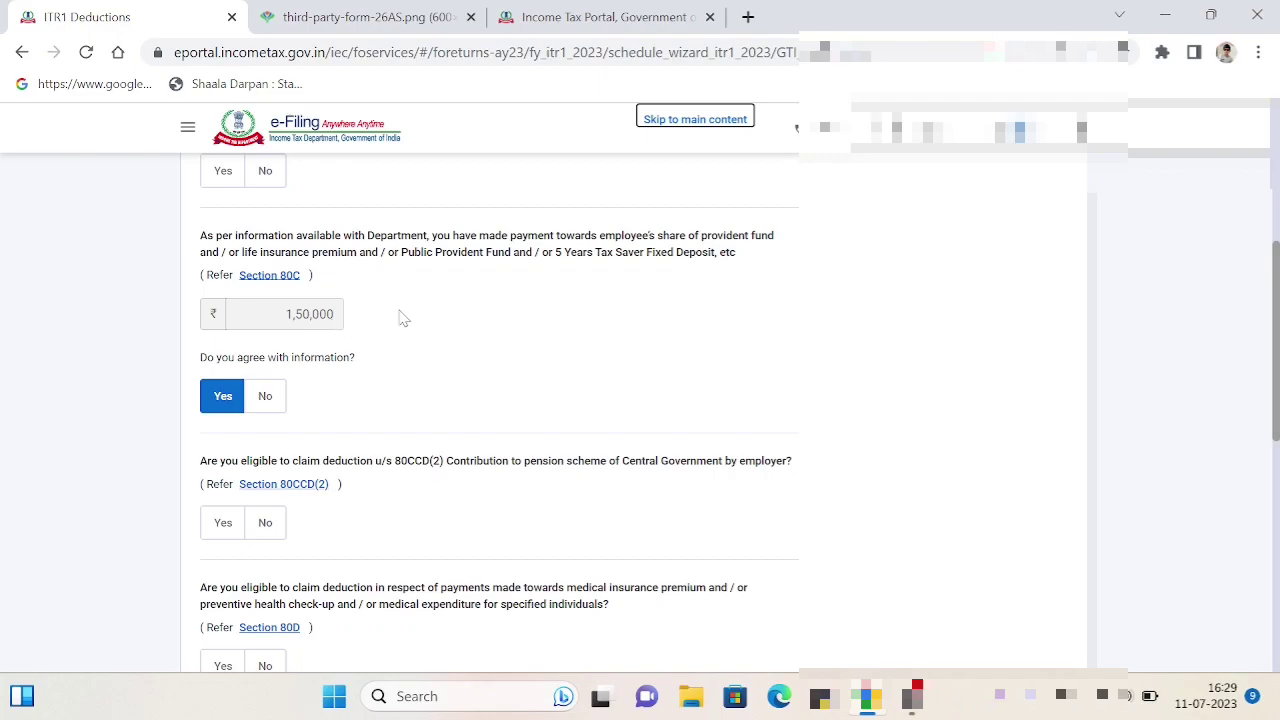
pyautogui.scroll(1, 420, 314)
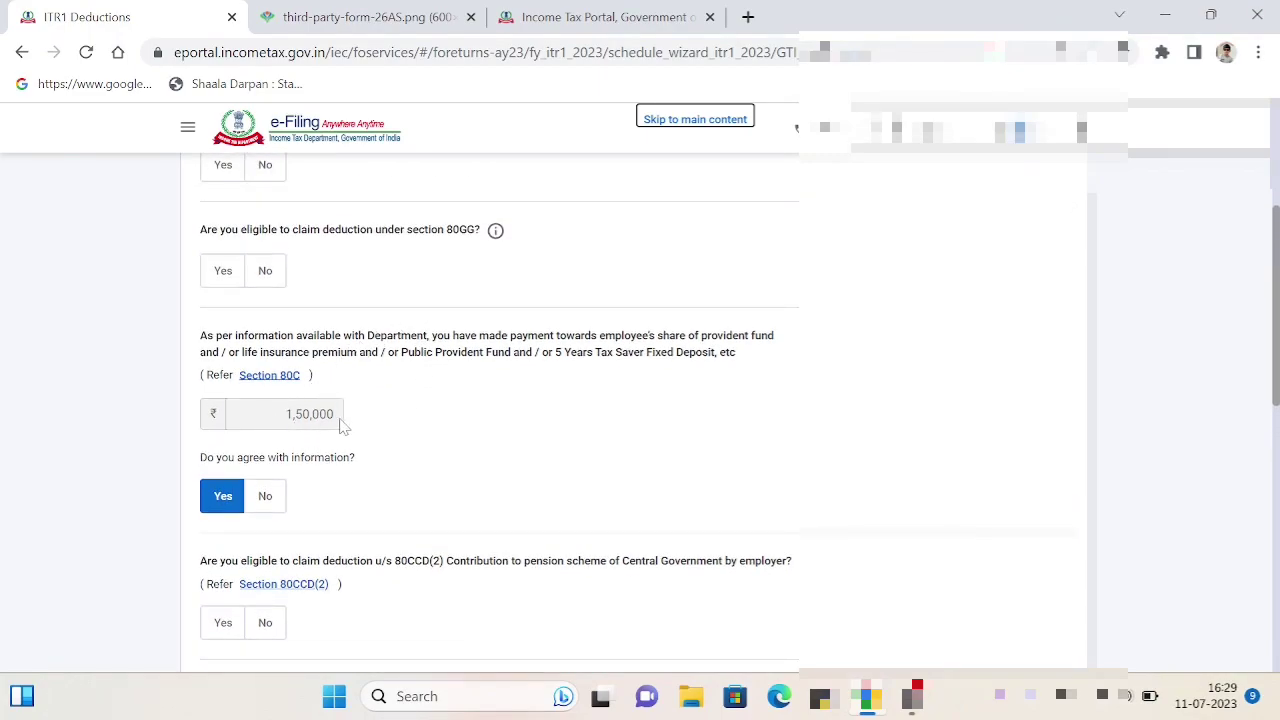
pyautogui.scroll(-1, 418, 408)
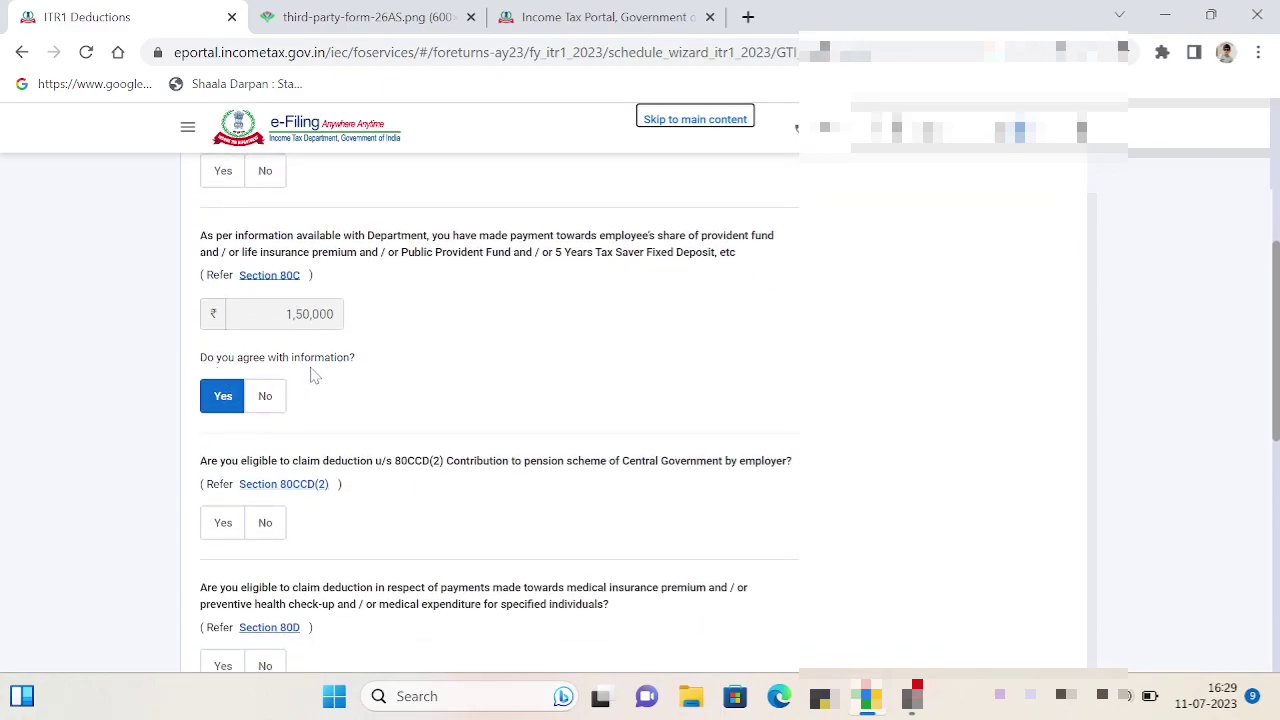
# Step: Agree with the section 80C payment information and review the remaining questions on 80CCD(2), 80D, 80E, 80TTA and other deductions
pyautogui.click(223, 398)
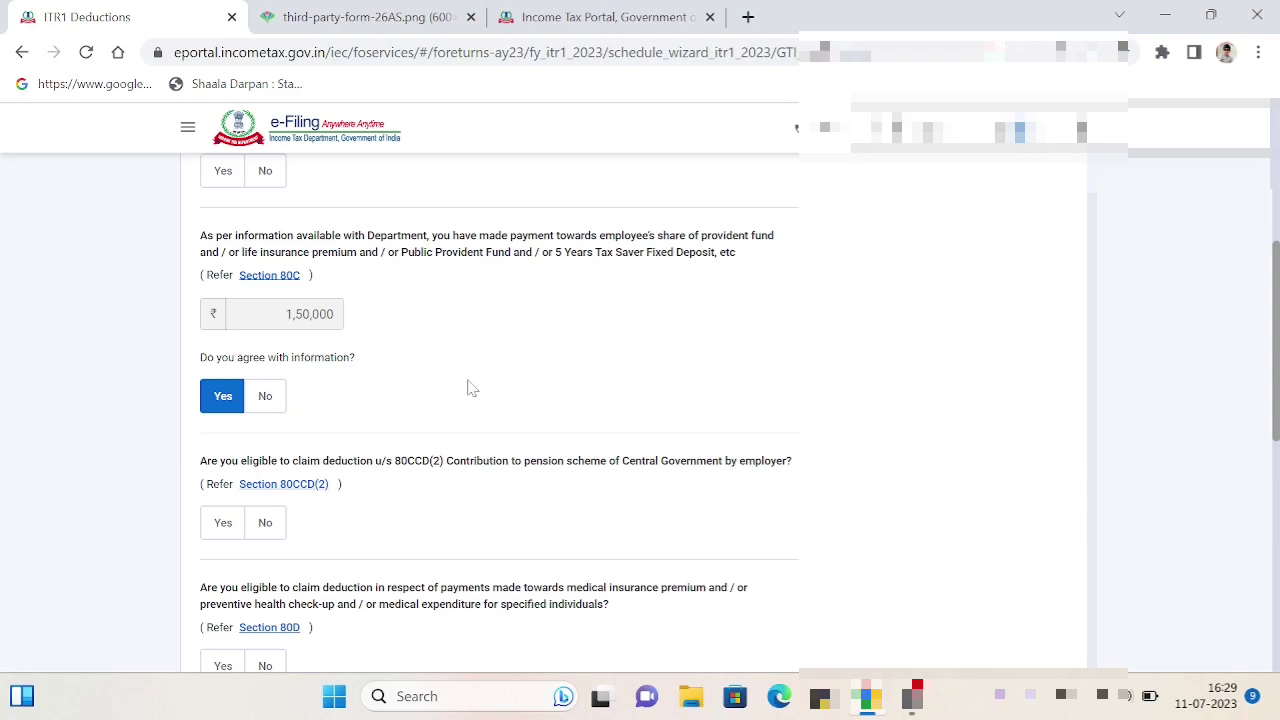
pyautogui.scroll(-1, 472, 388)
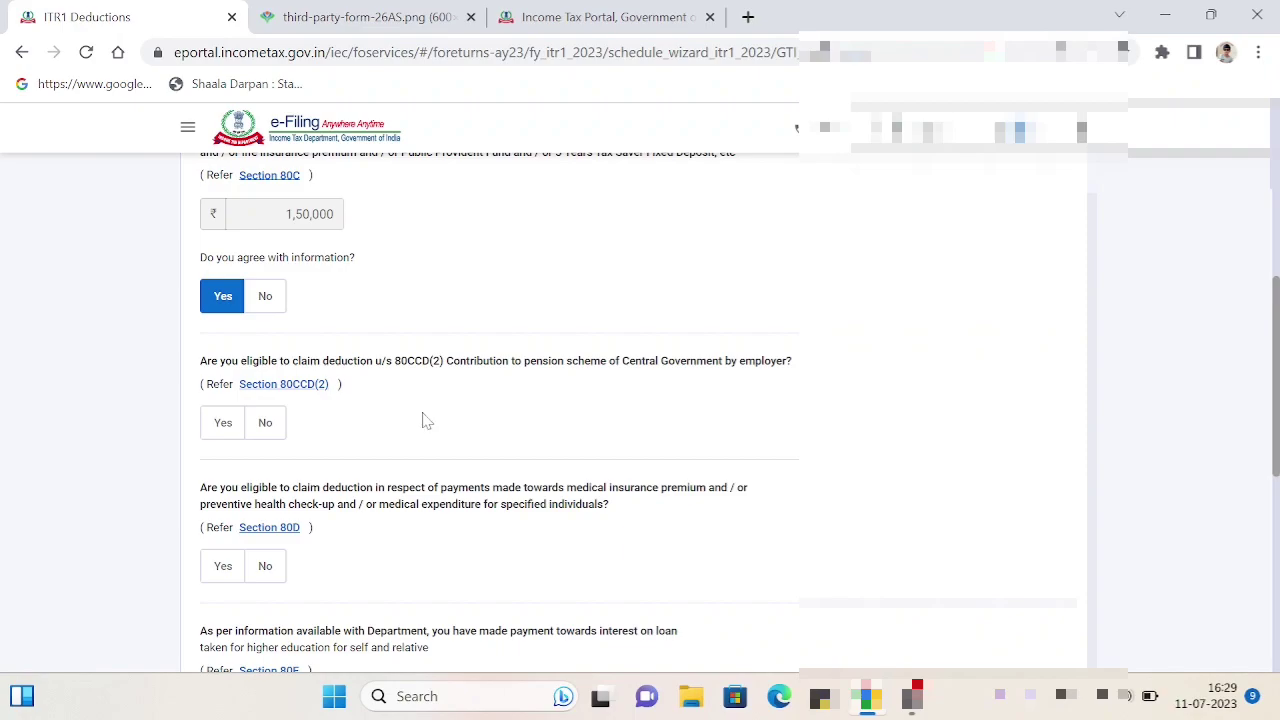
pyautogui.scroll(-1, 426, 421)
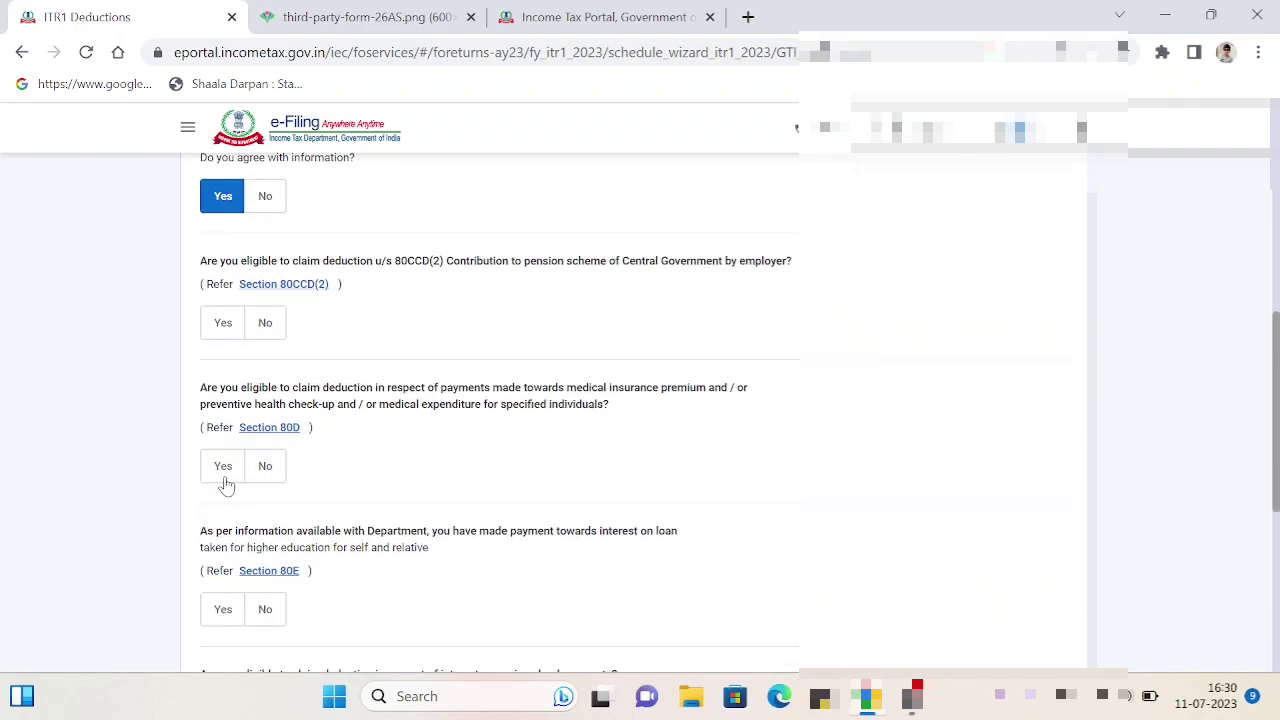
pyautogui.scroll(-2, 503, 477)
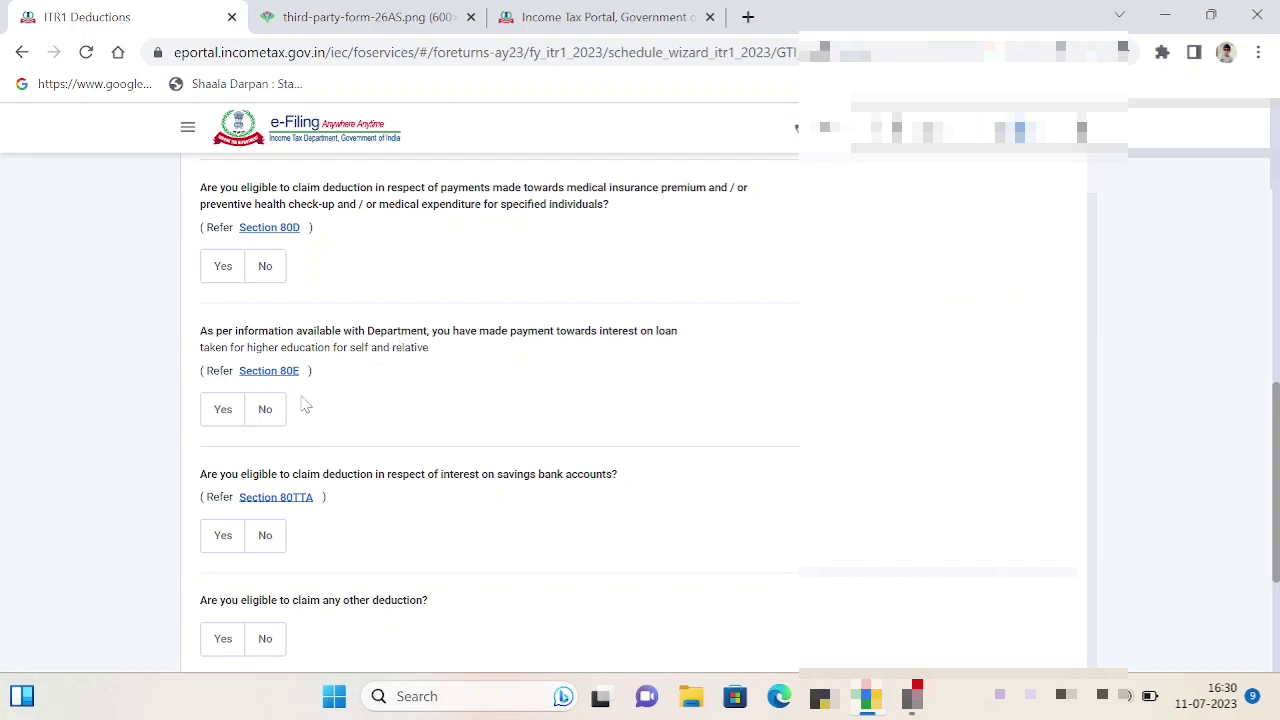
pyautogui.scroll(-2, 445, 460)
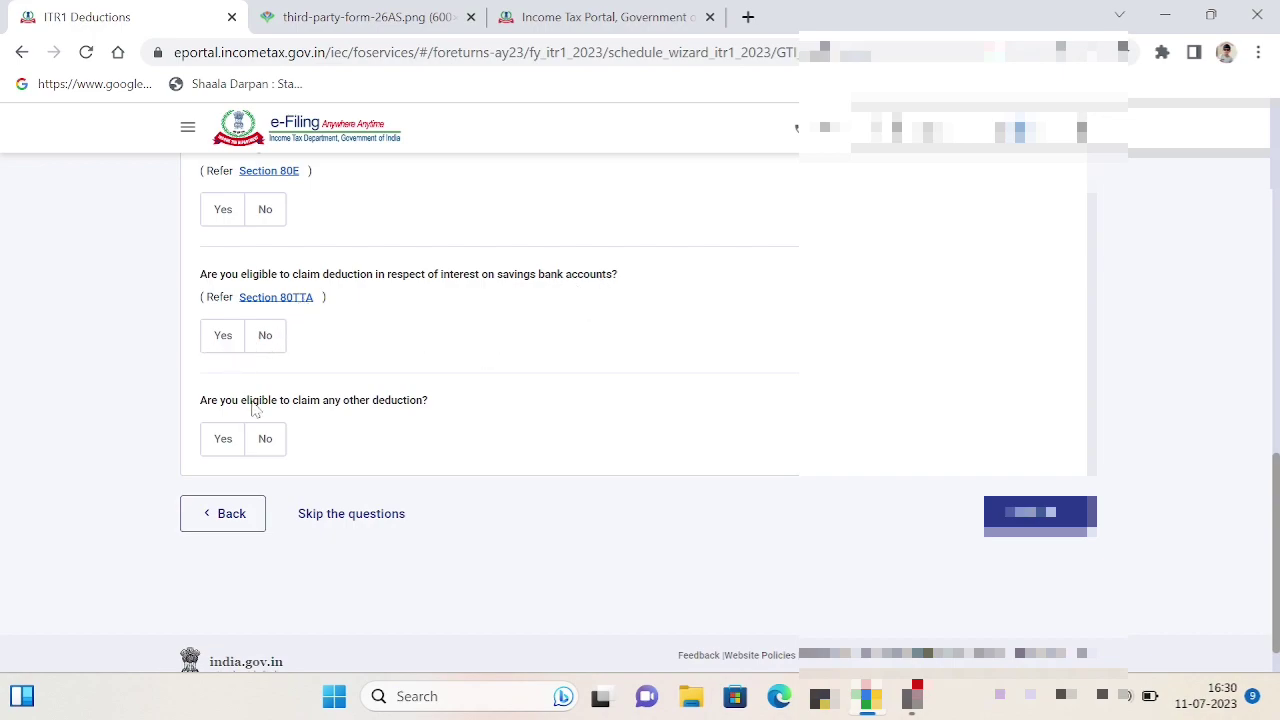
# Step: Answer No to the section 80TTA savings interest deduction question and continue to the deduction details
pyautogui.click(223, 350)
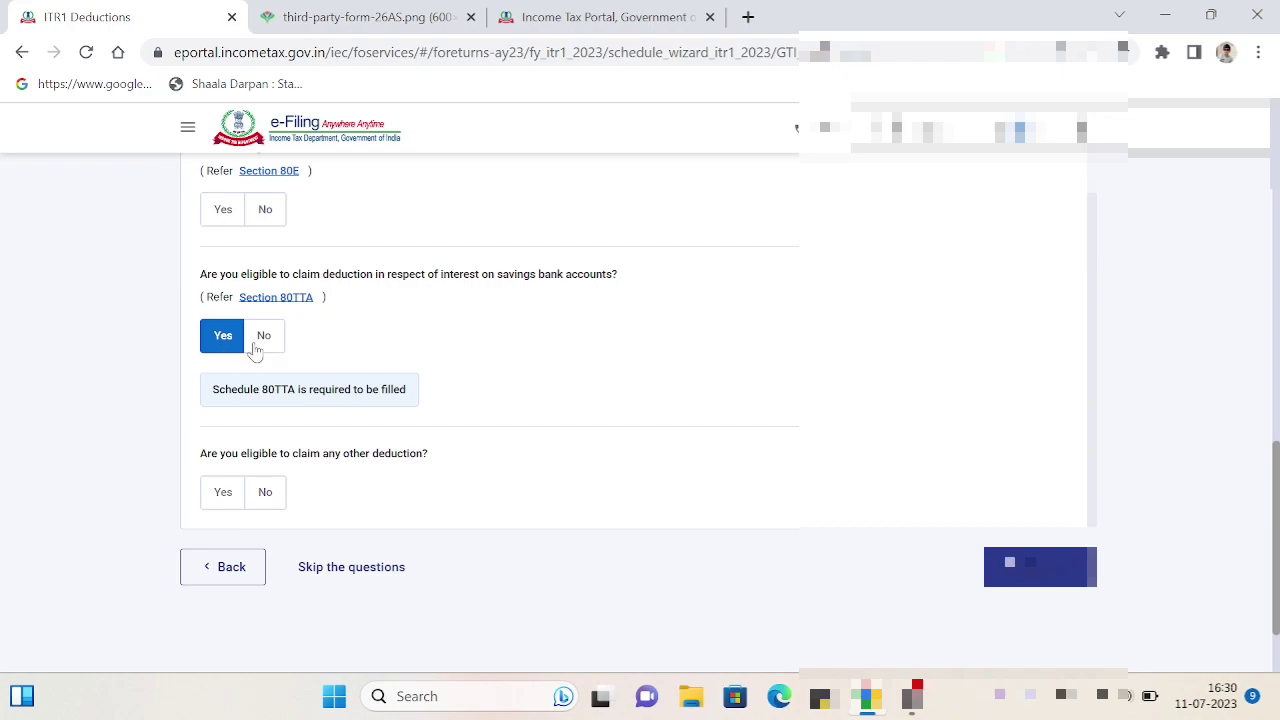
pyautogui.click(262, 338)
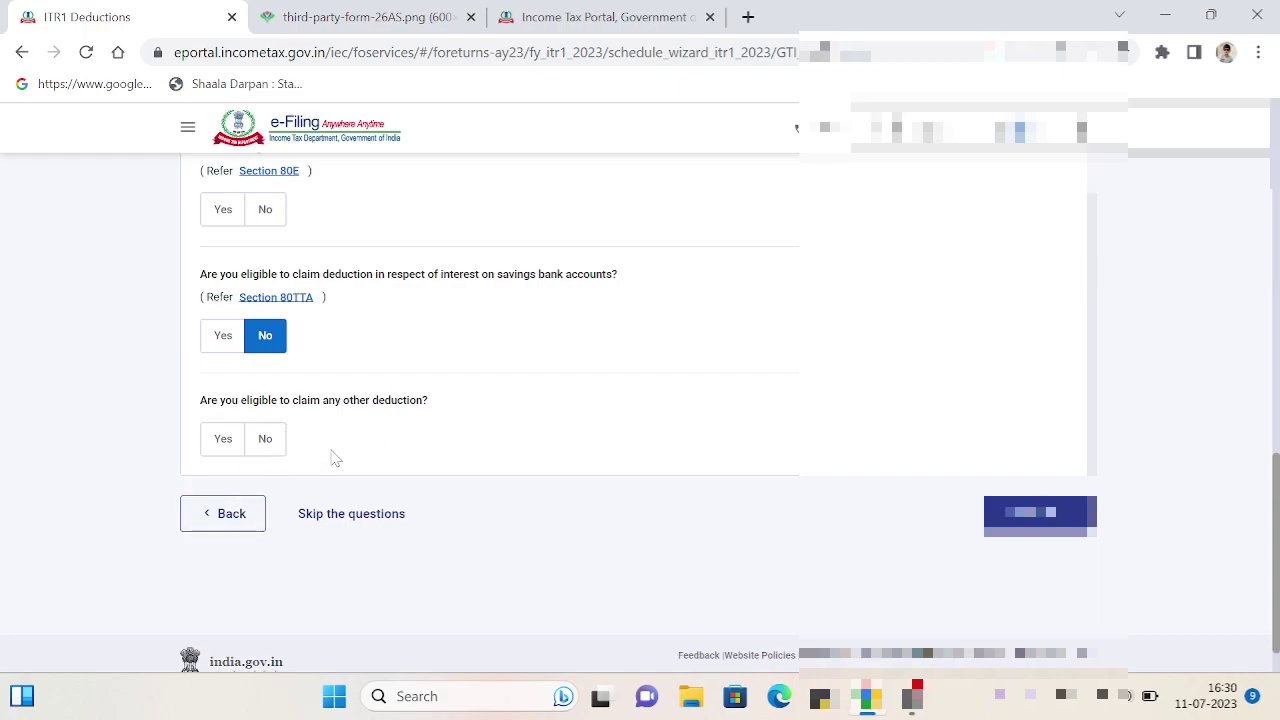
pyautogui.click(1040, 516)
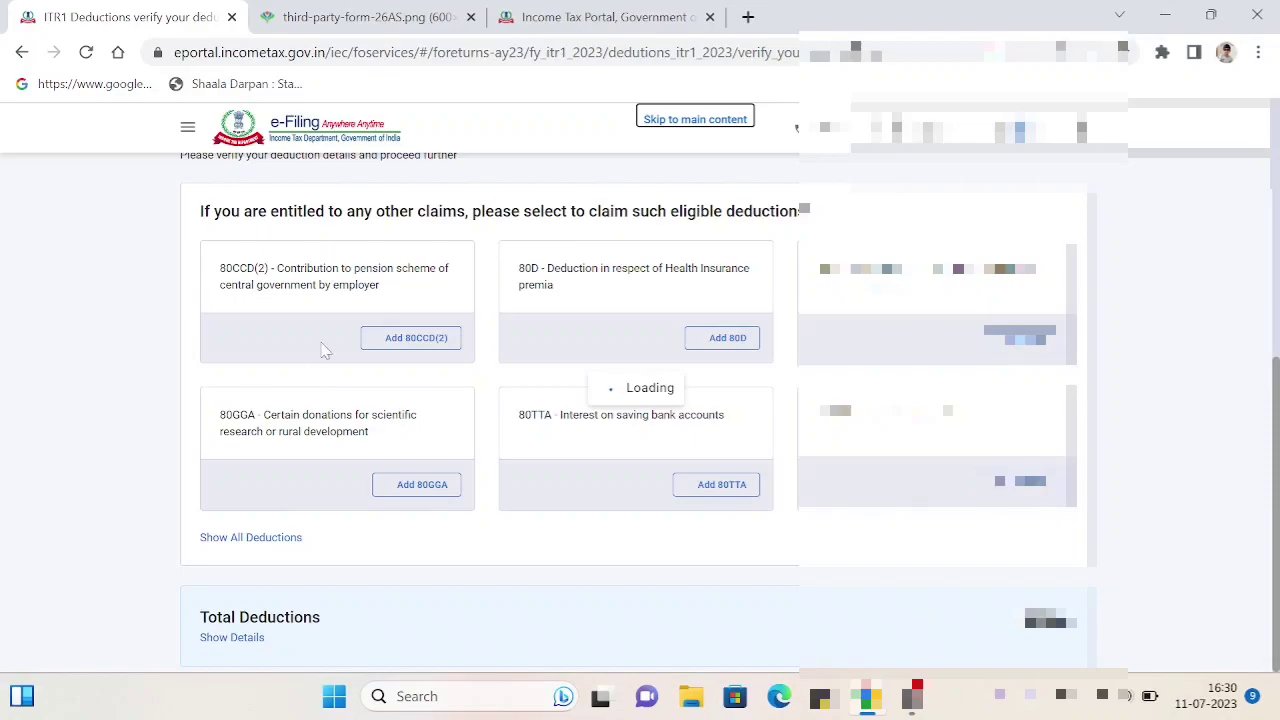
# Step: Add a section 80TTA deduction for interest on saving bank accounts
pyautogui.scroll(-4, 523, 477)
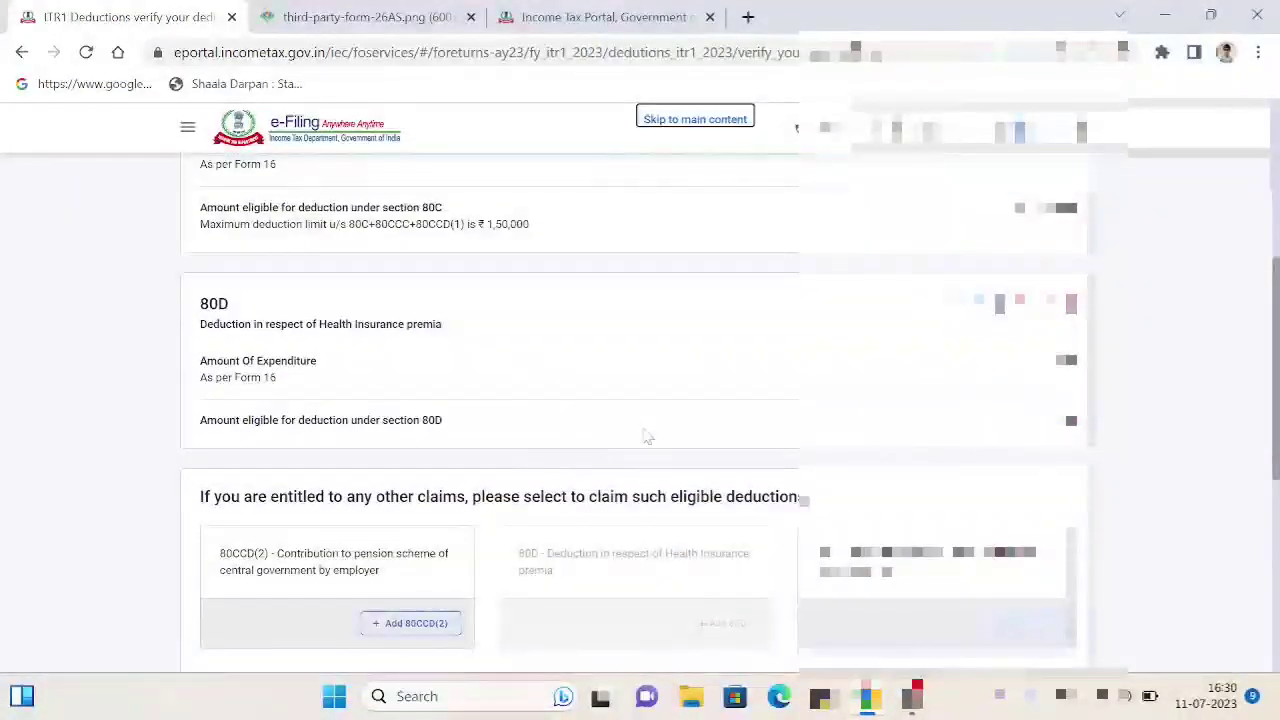
pyautogui.scroll(-3, 643, 436)
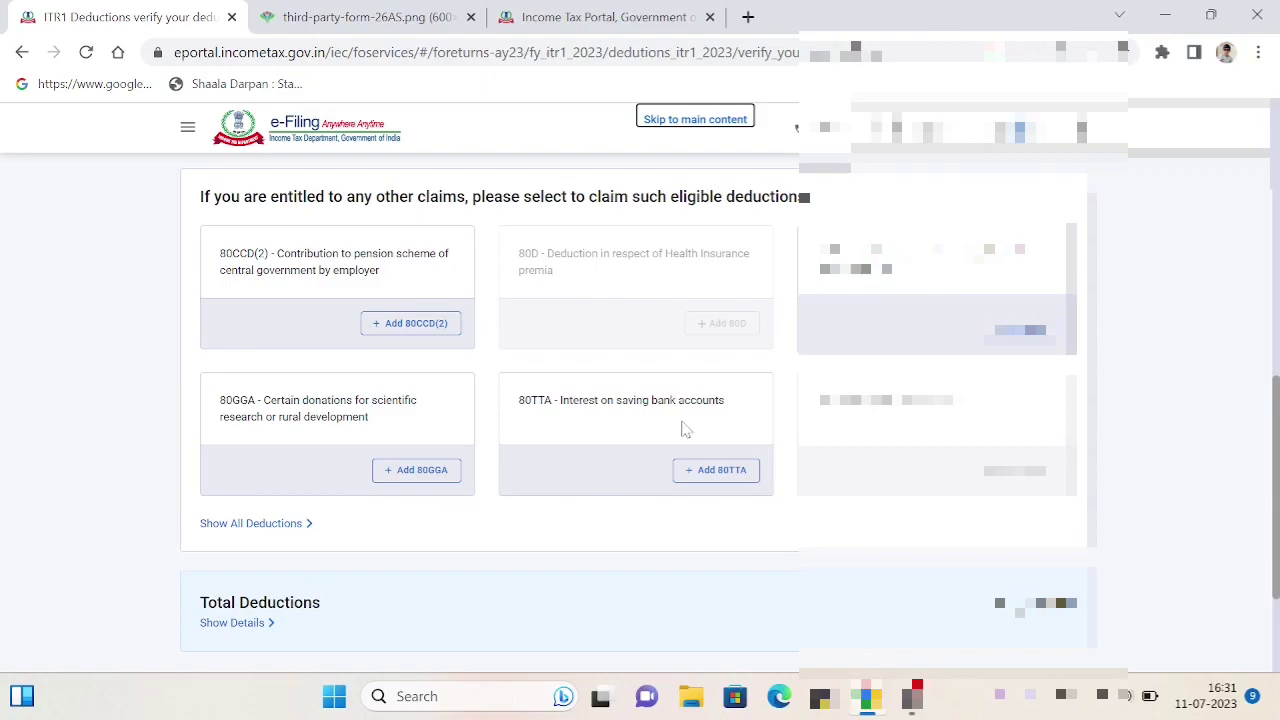
pyautogui.click(716, 470)
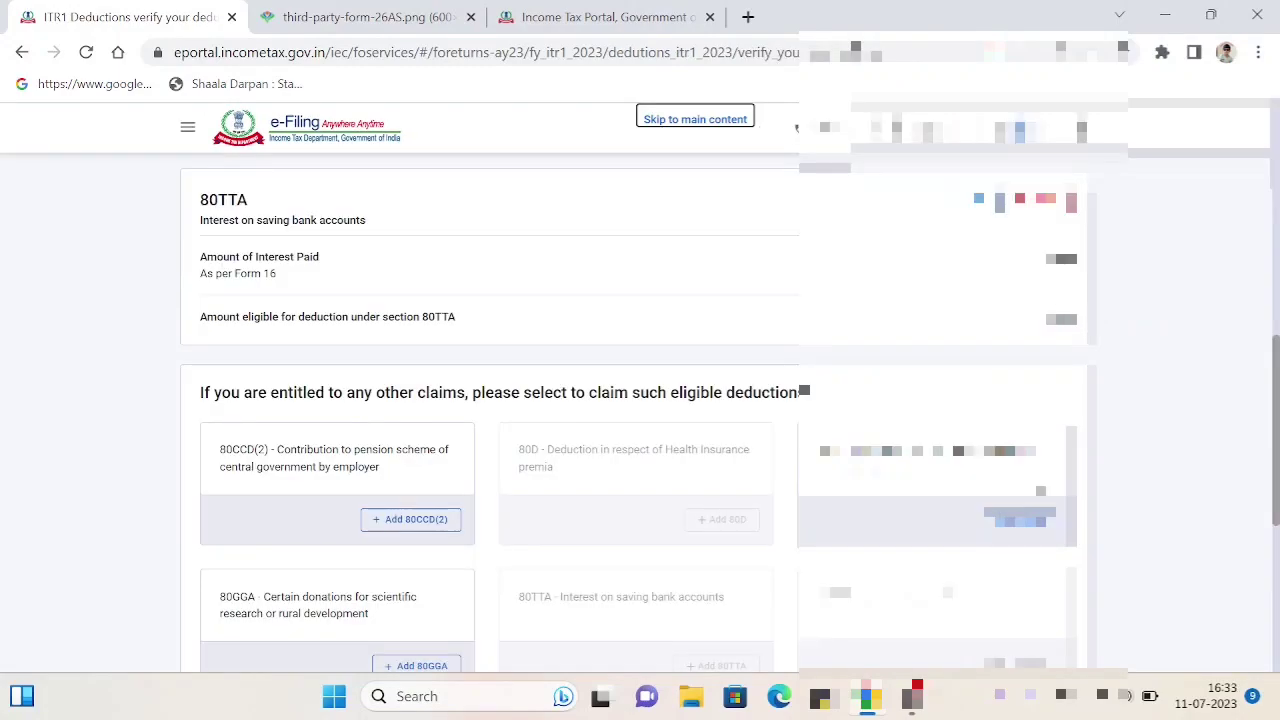
# Step: Check the added 80TTA entry and the total deductions, and confirm the Total Deductions section
pyautogui.scroll(1, 572, 505)
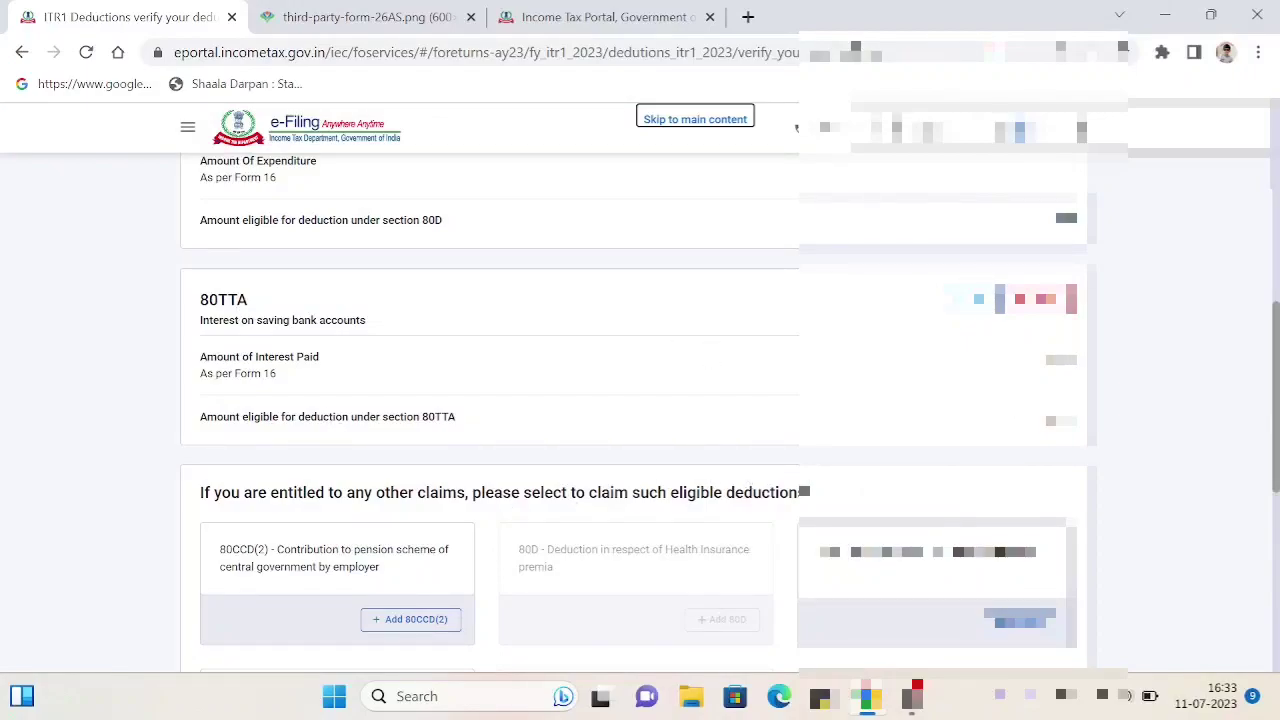
pyautogui.scroll(-5, 790, 465)
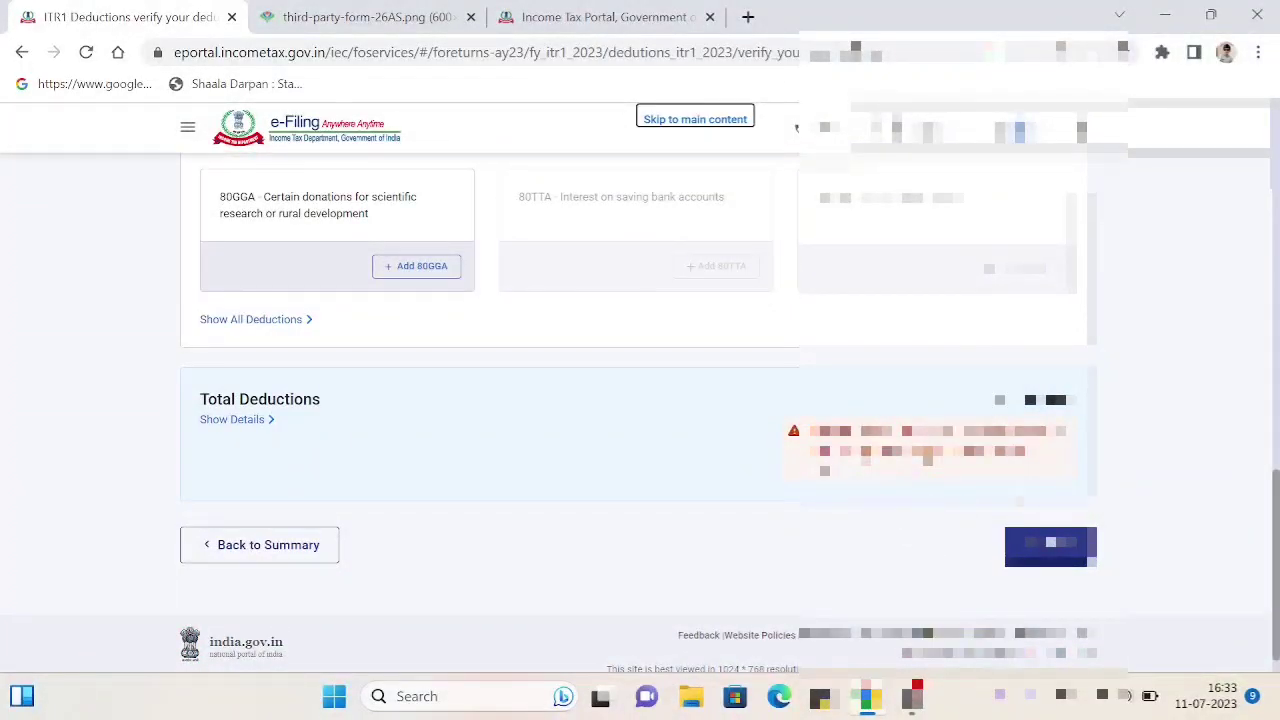
pyautogui.click(1042, 546)
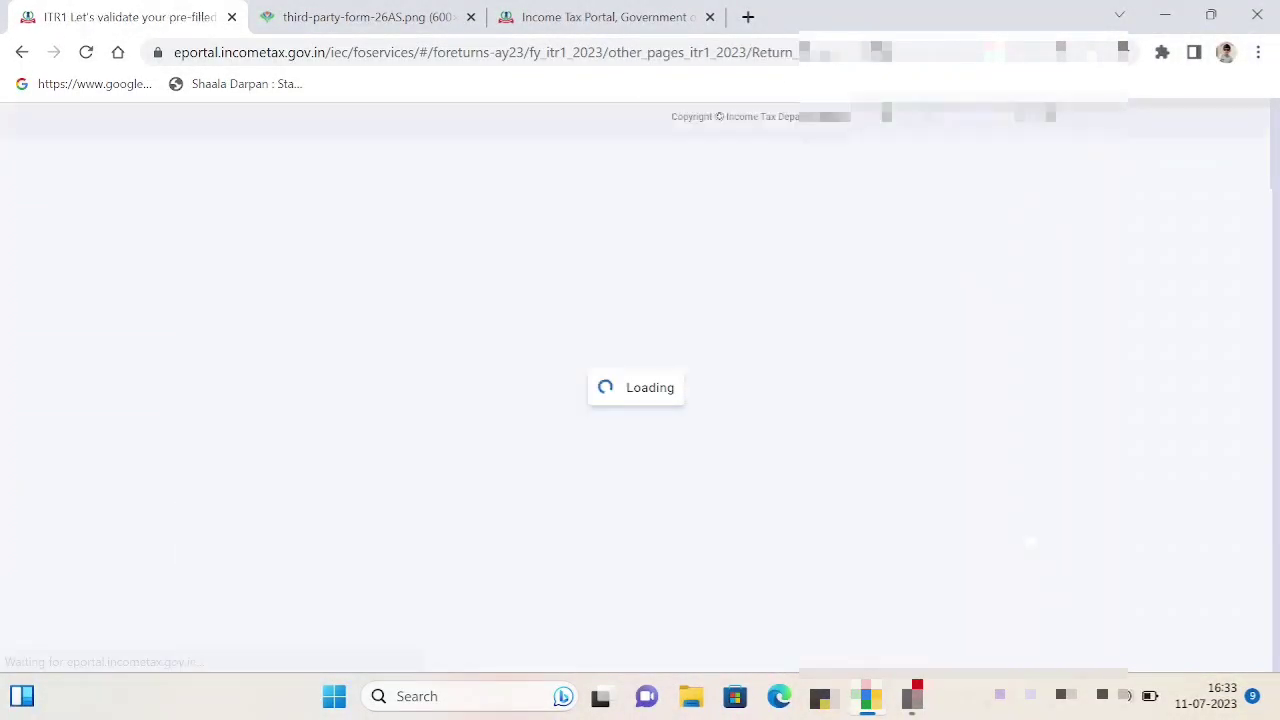
# Step: Check the TDS, TCS and advance tax details in the Tax Paid section and confirm them
pyautogui.scroll(-3, 490, 450)
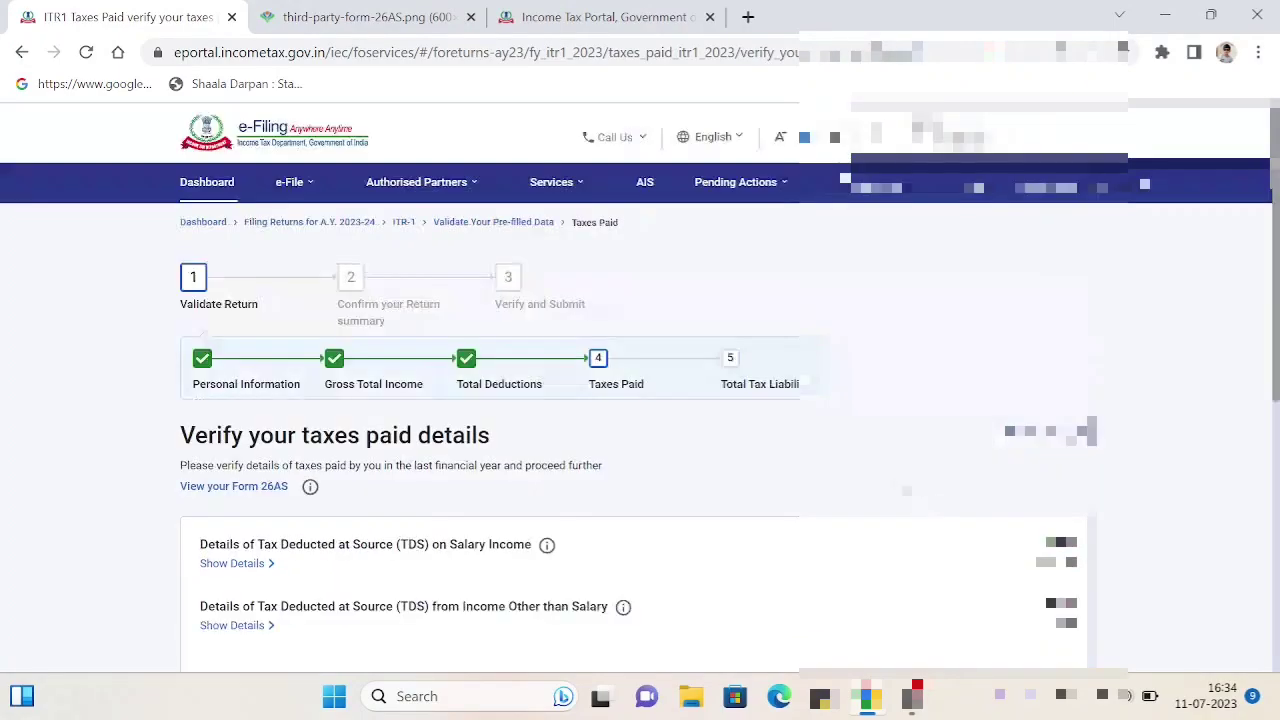
pyautogui.scroll(-3, 797, 127)
pyautogui.scroll(-2, 876, 480)
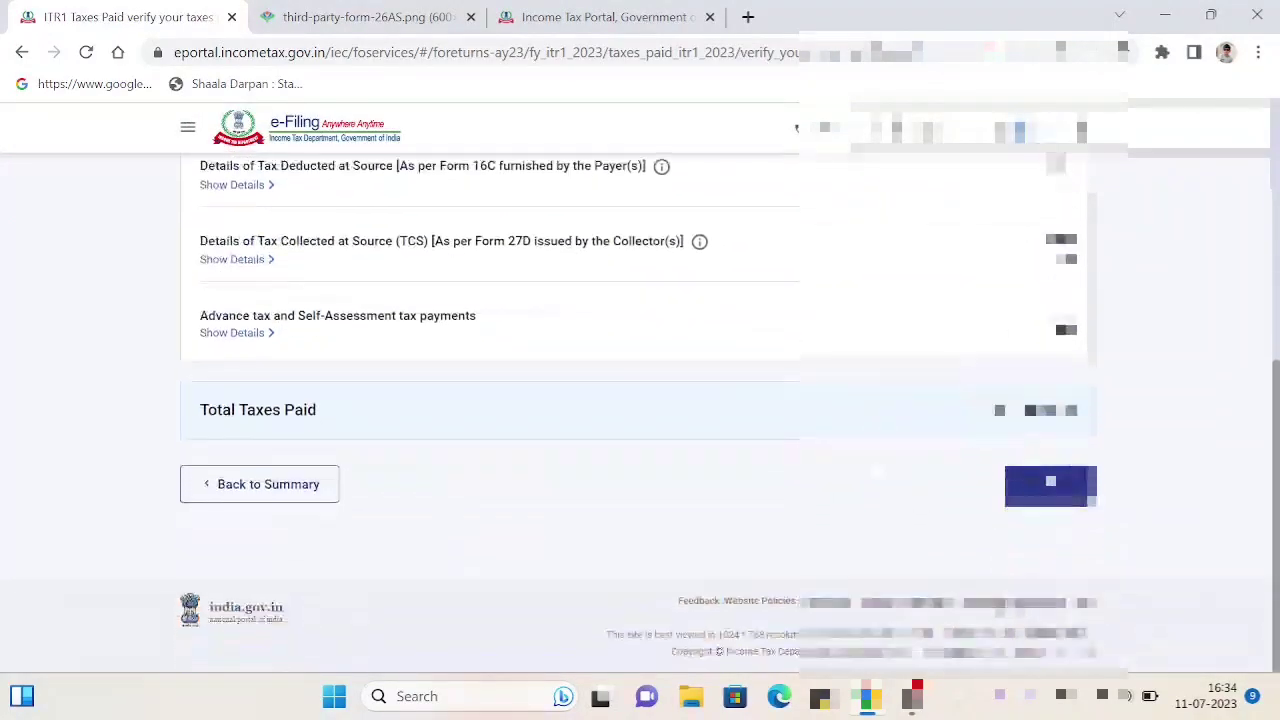
pyautogui.scroll(2, 876, 466)
pyautogui.scroll(1, 946, 449)
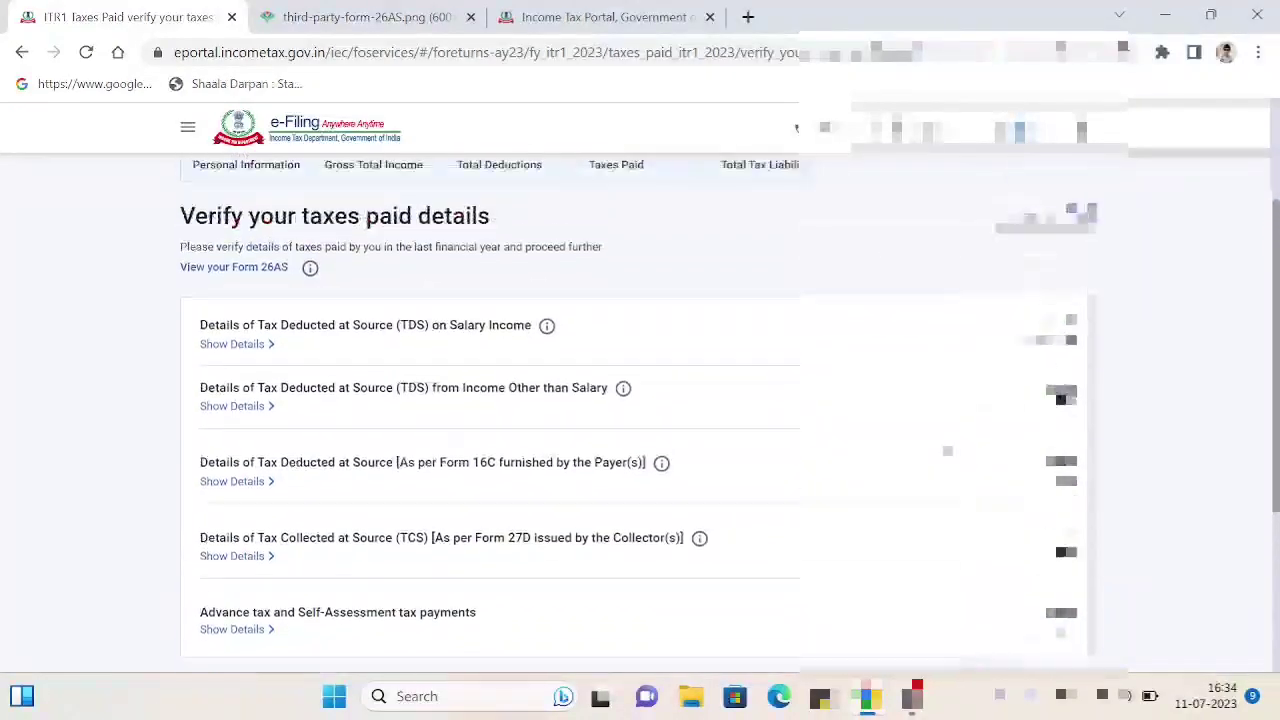
pyautogui.scroll(-2, 946, 449)
pyautogui.scroll(3, 934, 457)
pyautogui.scroll(-4, 937, 455)
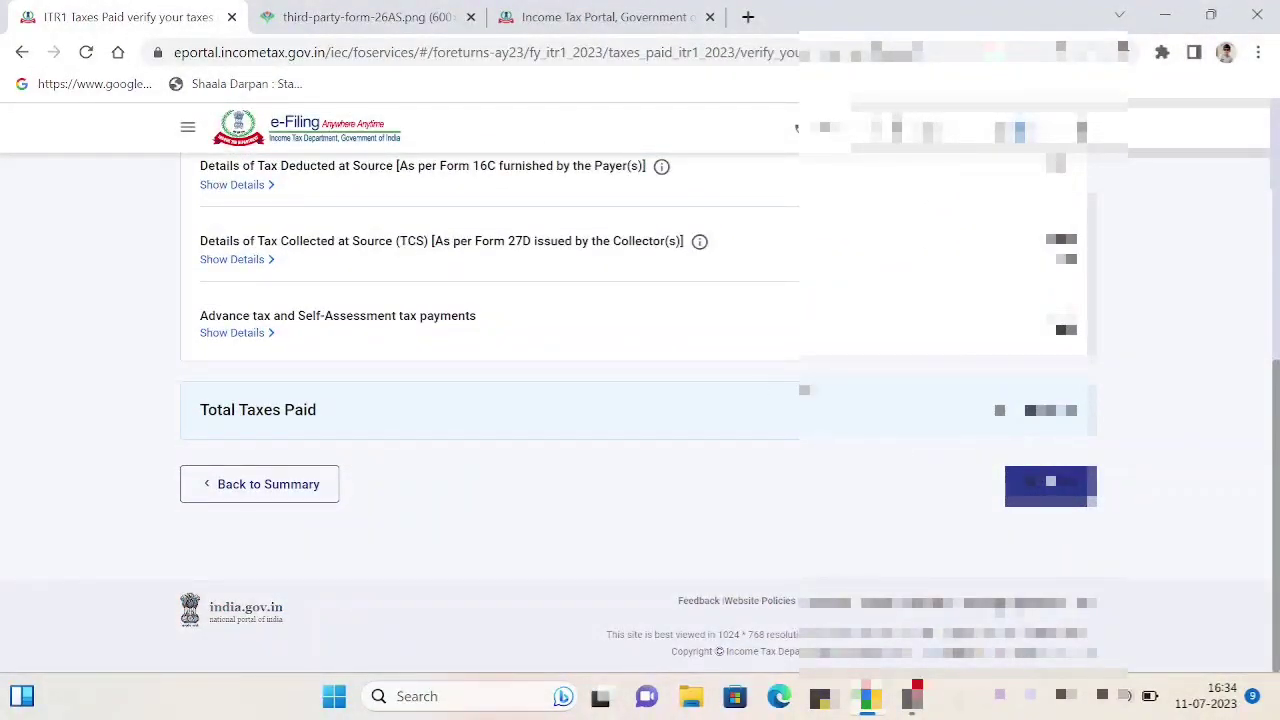
pyautogui.scroll(2, 805, 392)
pyautogui.scroll(-1, 814, 405)
pyautogui.scroll(2, 814, 405)
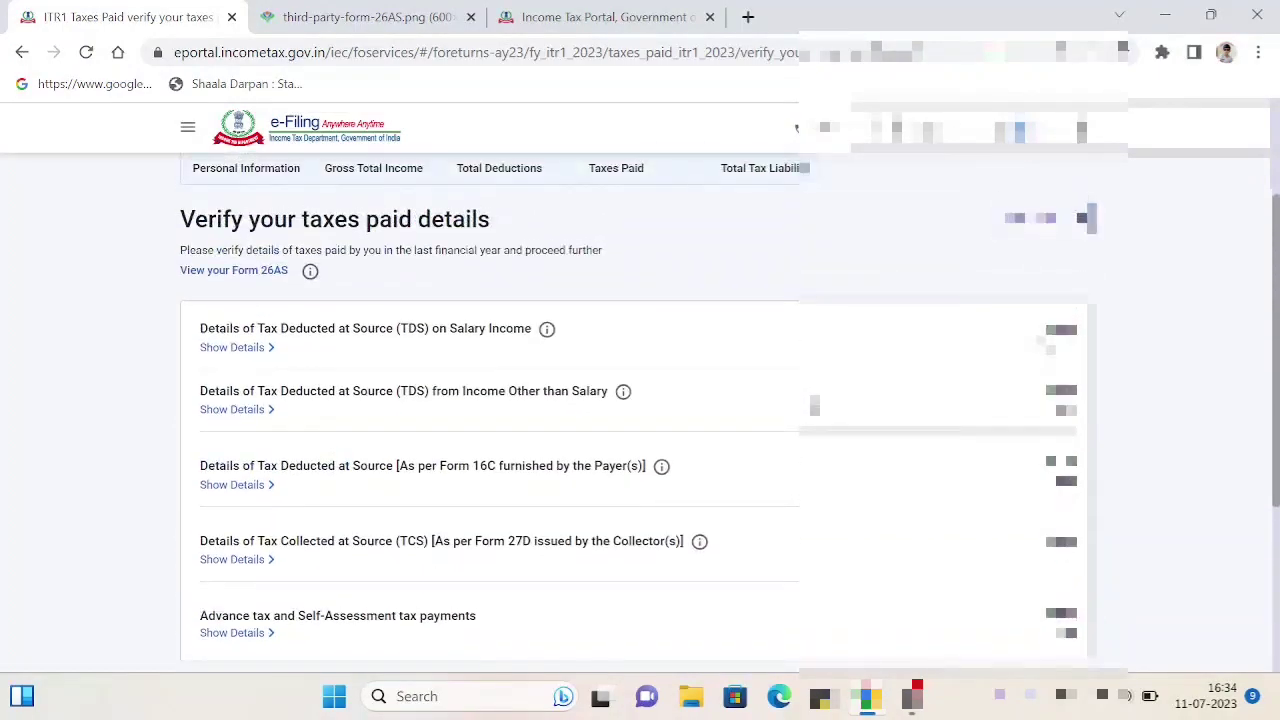
pyautogui.scroll(-1, 814, 405)
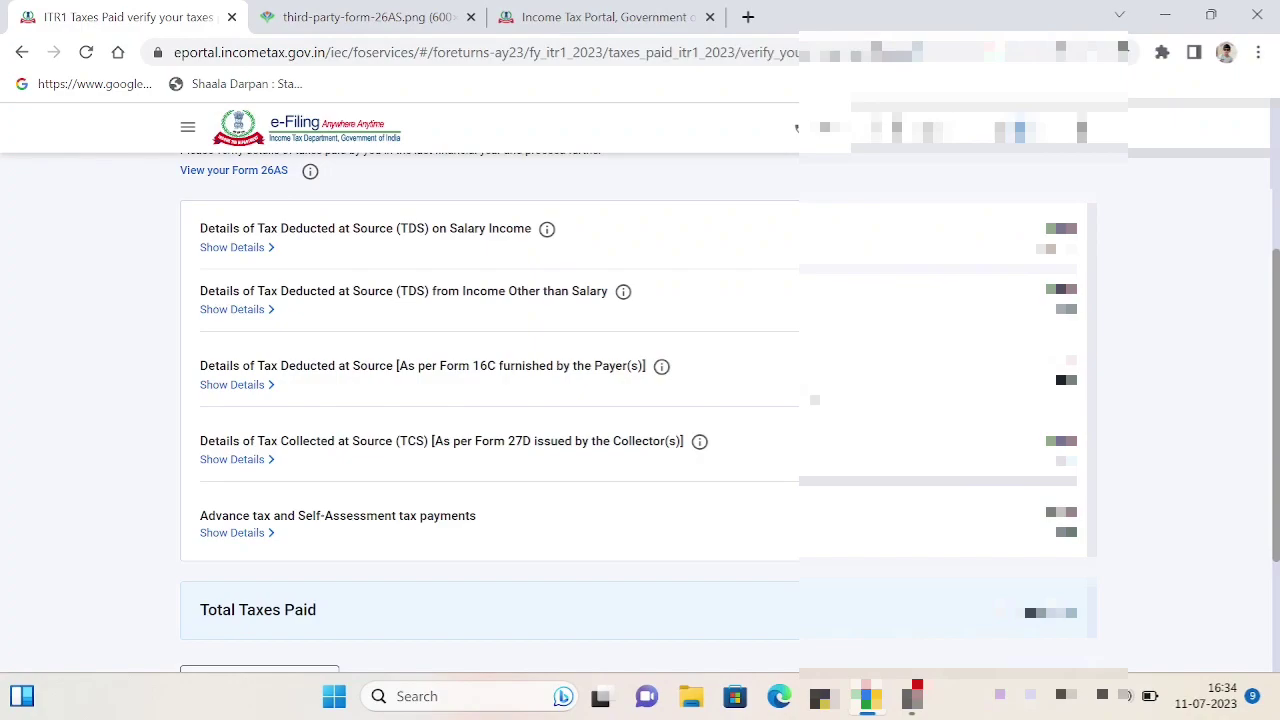
pyautogui.scroll(-1, 815, 400)
pyautogui.scroll(1, 815, 395)
pyautogui.scroll(-2, 814, 384)
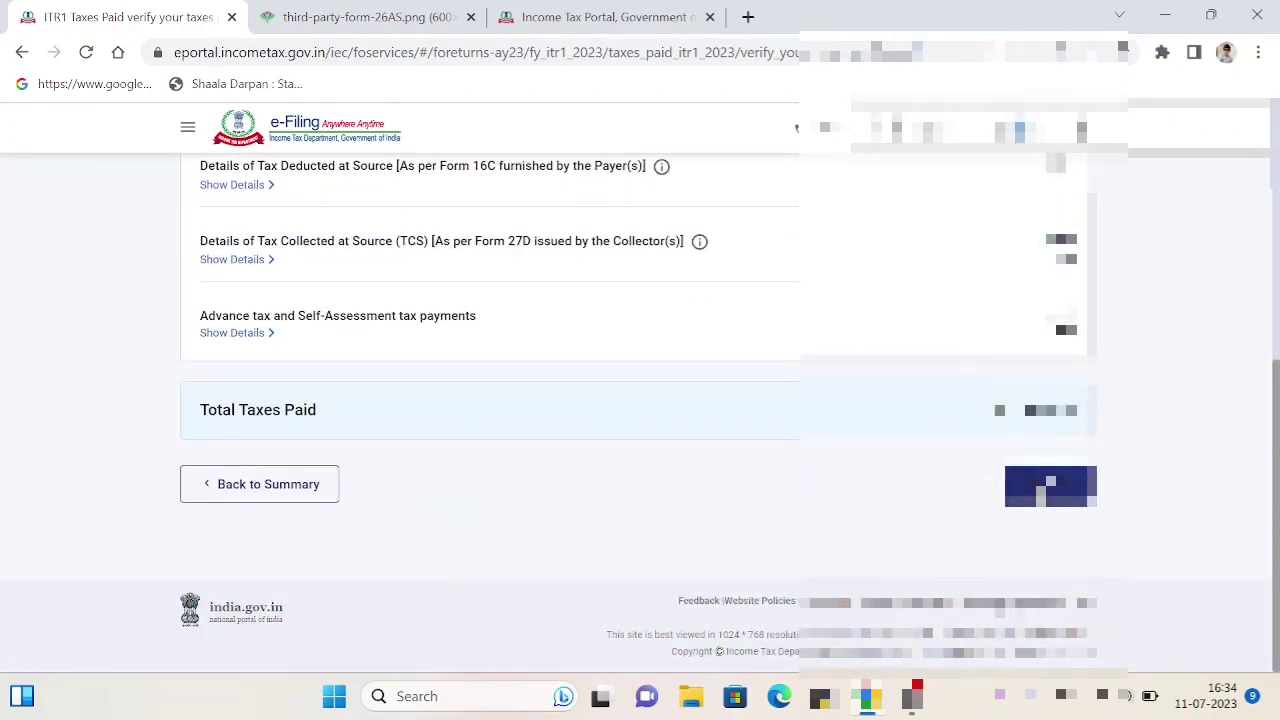
pyautogui.click(1050, 486)
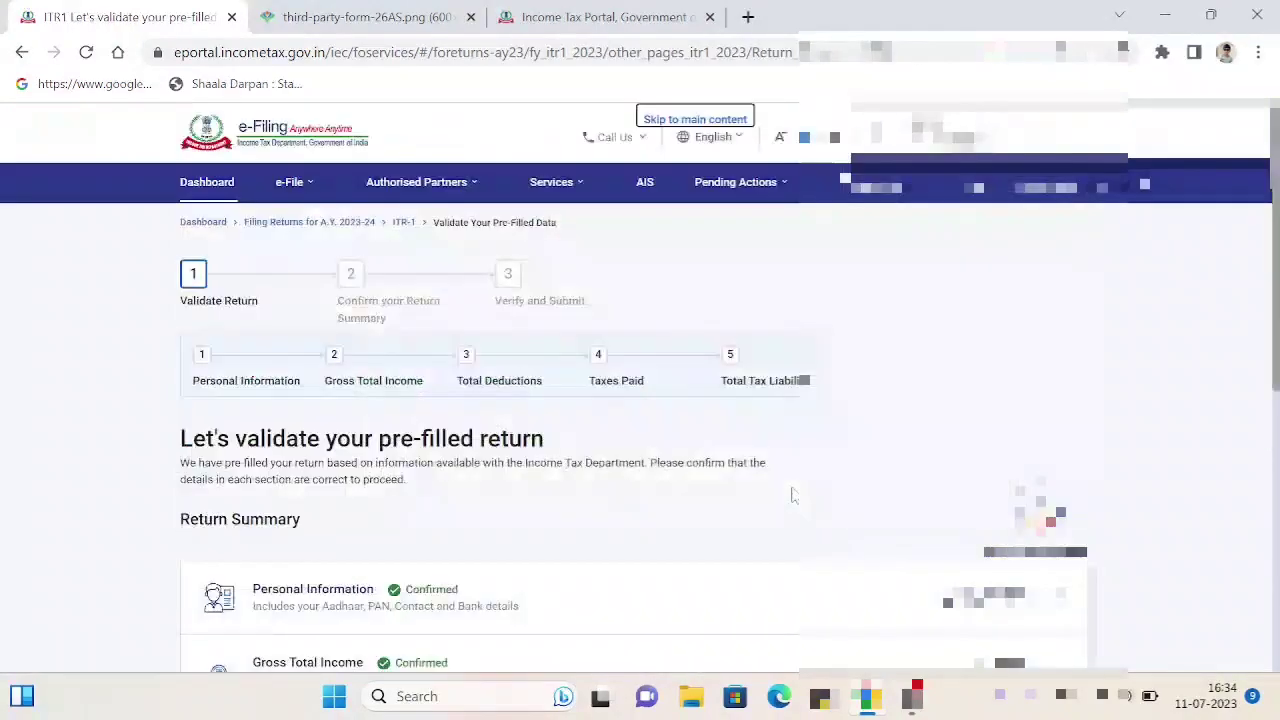
# Step: Check the income, tax, interest and fee computations in the Total Tax Liability section and confirm them
pyautogui.scroll(-4, 745, 468)
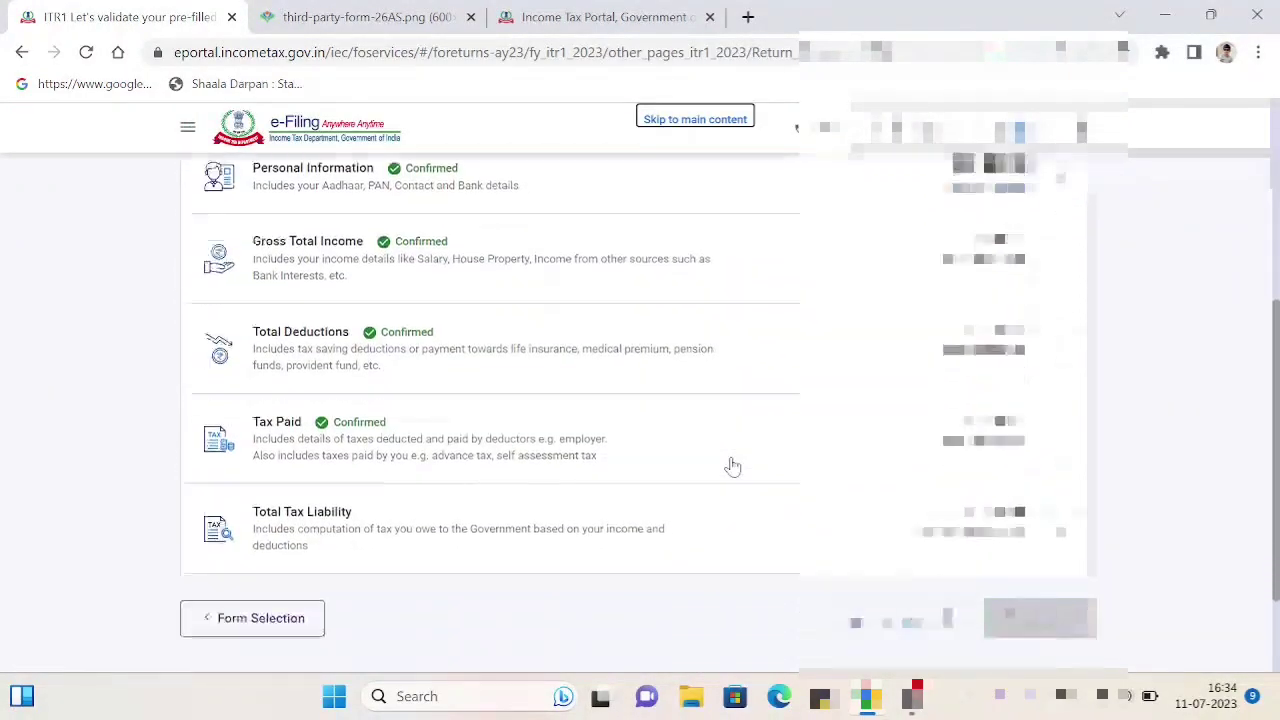
pyautogui.scroll(-1, 732, 466)
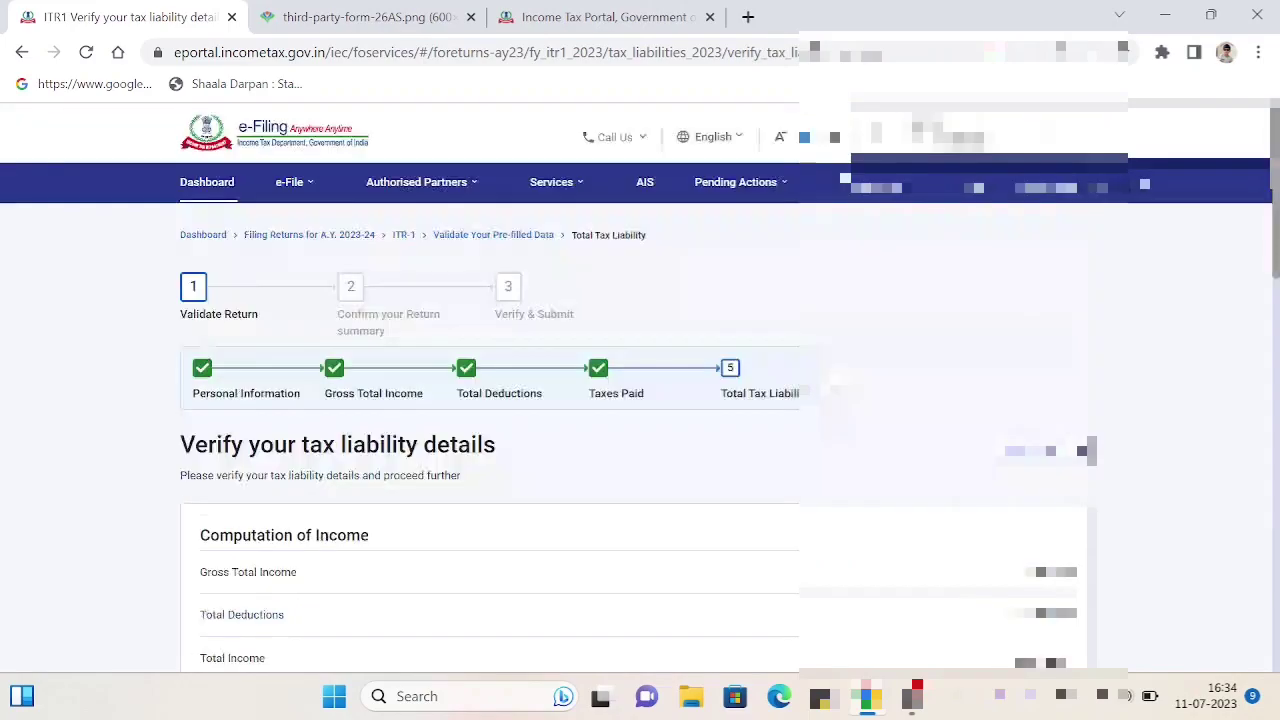
pyautogui.scroll(-4, 825, 365)
pyautogui.scroll(2, 825, 365)
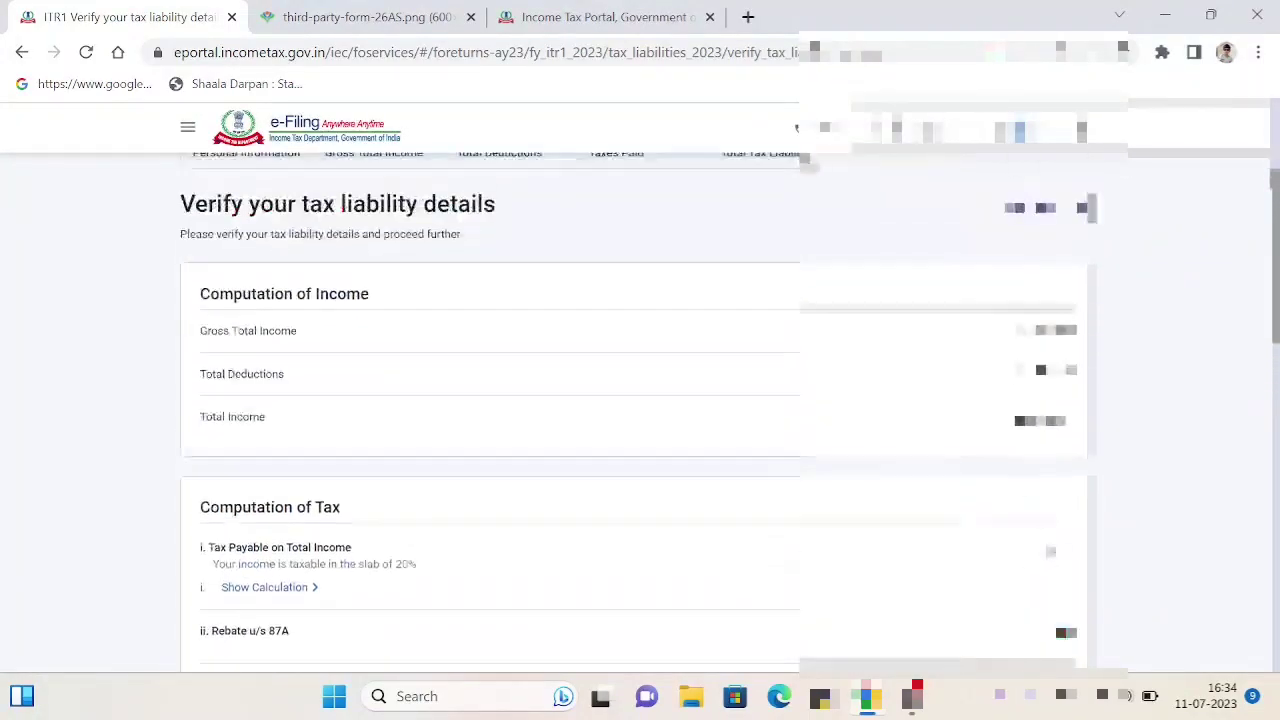
pyautogui.scroll(1, 490, 400)
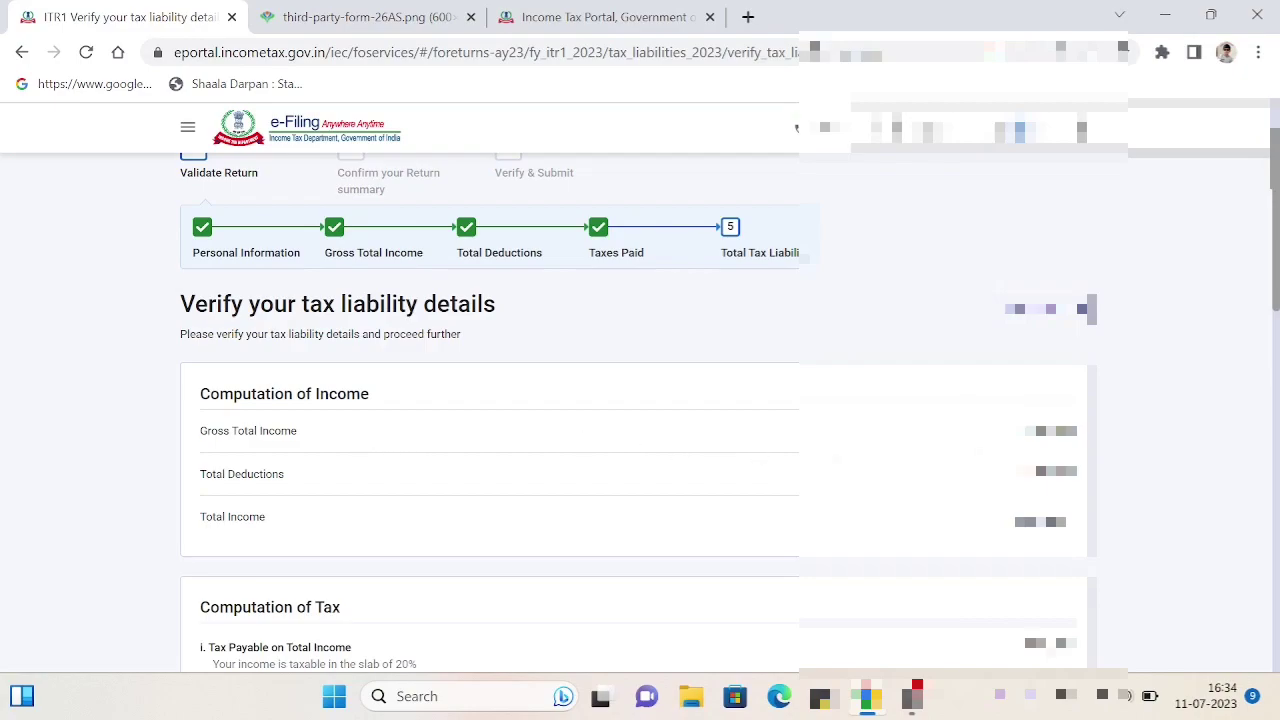
pyautogui.scroll(-5, 797, 128)
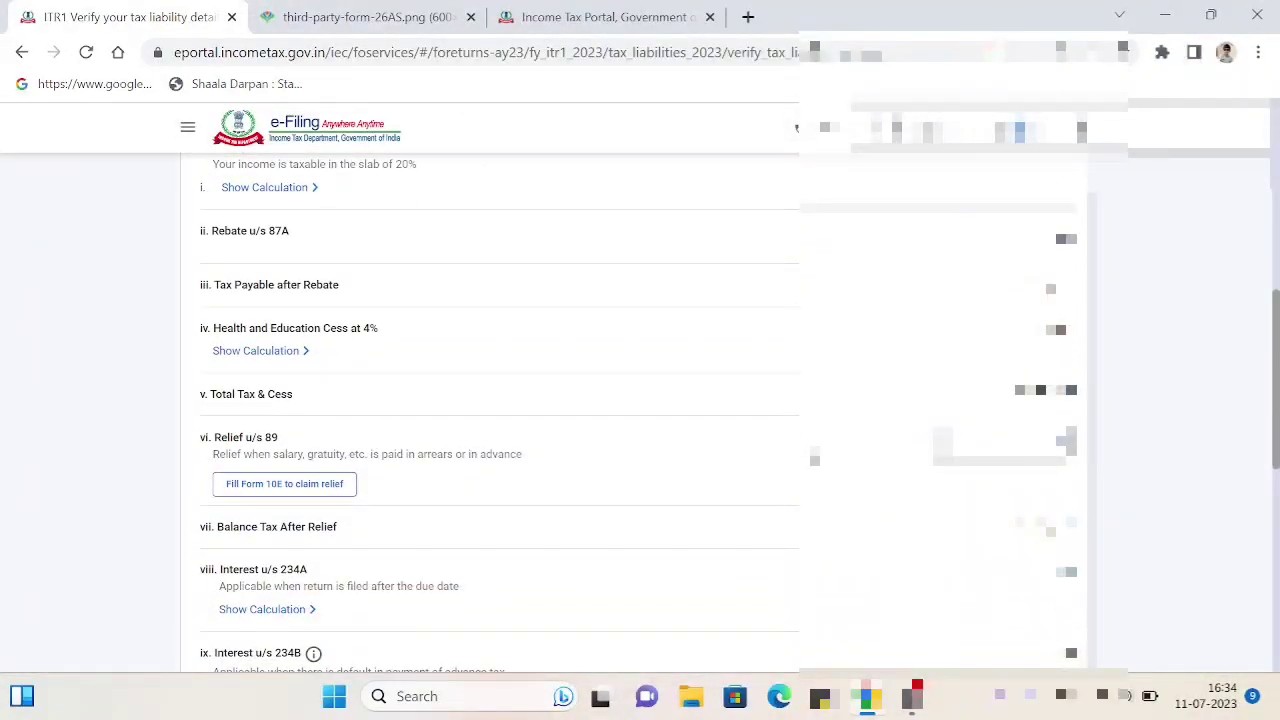
pyautogui.scroll(-3, 490, 410)
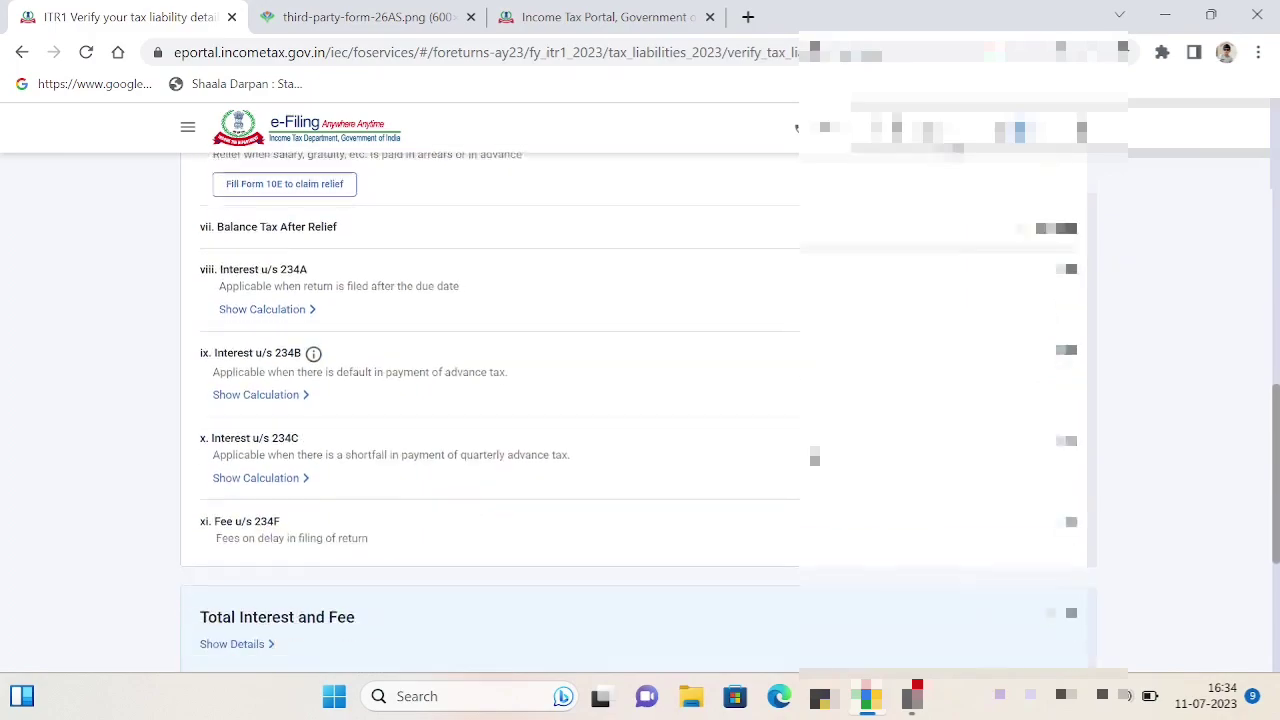
pyautogui.scroll(-3, 814, 455)
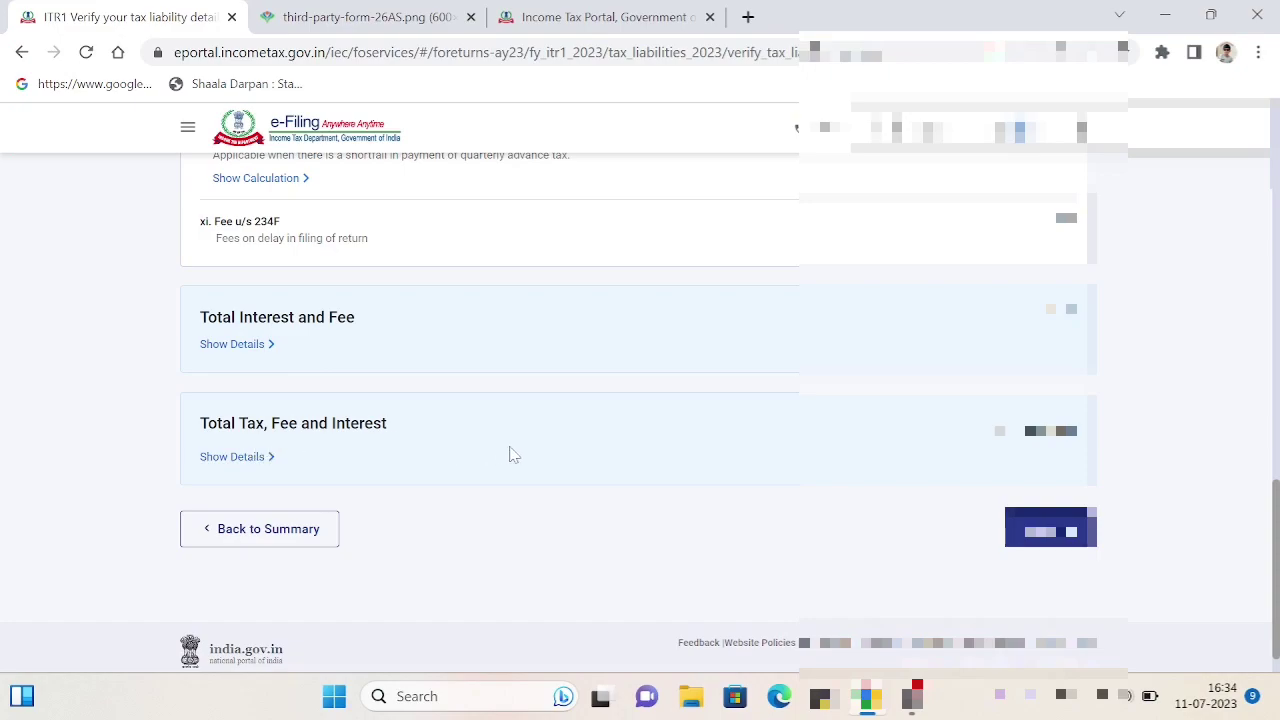
pyautogui.click(1050, 527)
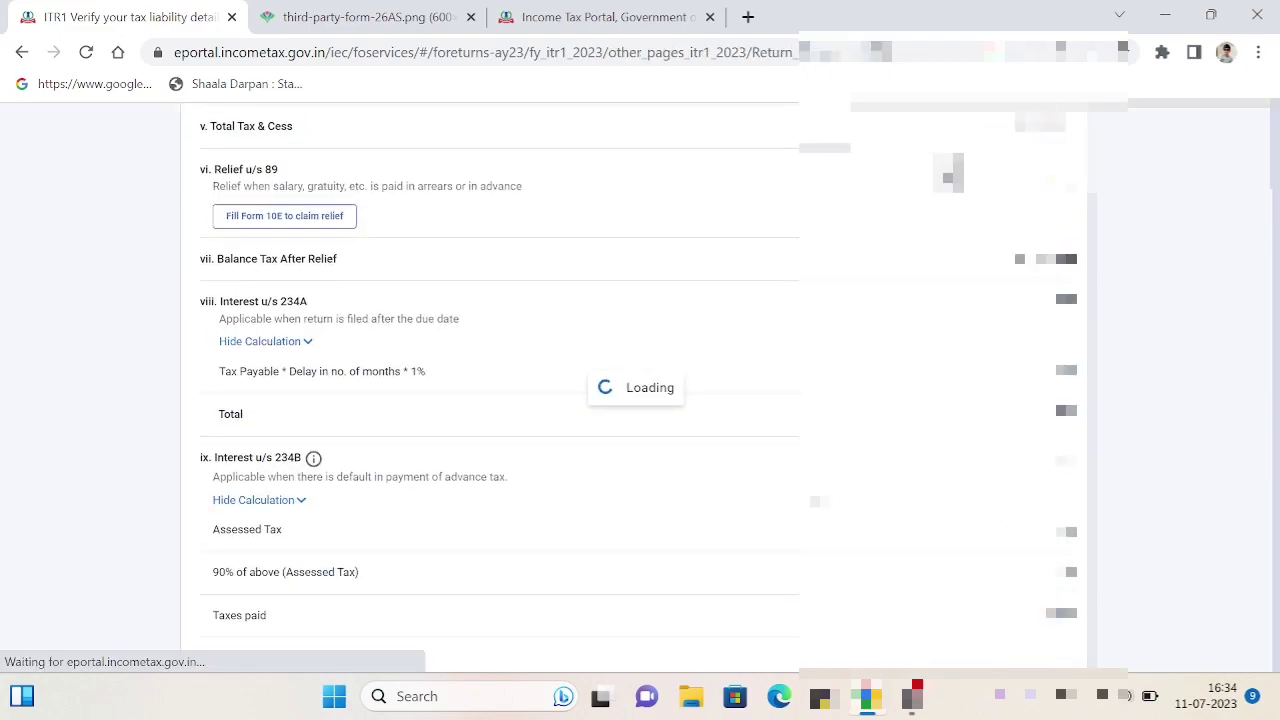
# Step: Check that all return summary sections are confirmed and proceed to the Tax Summary
pyautogui.scroll(-5, 786, 430)
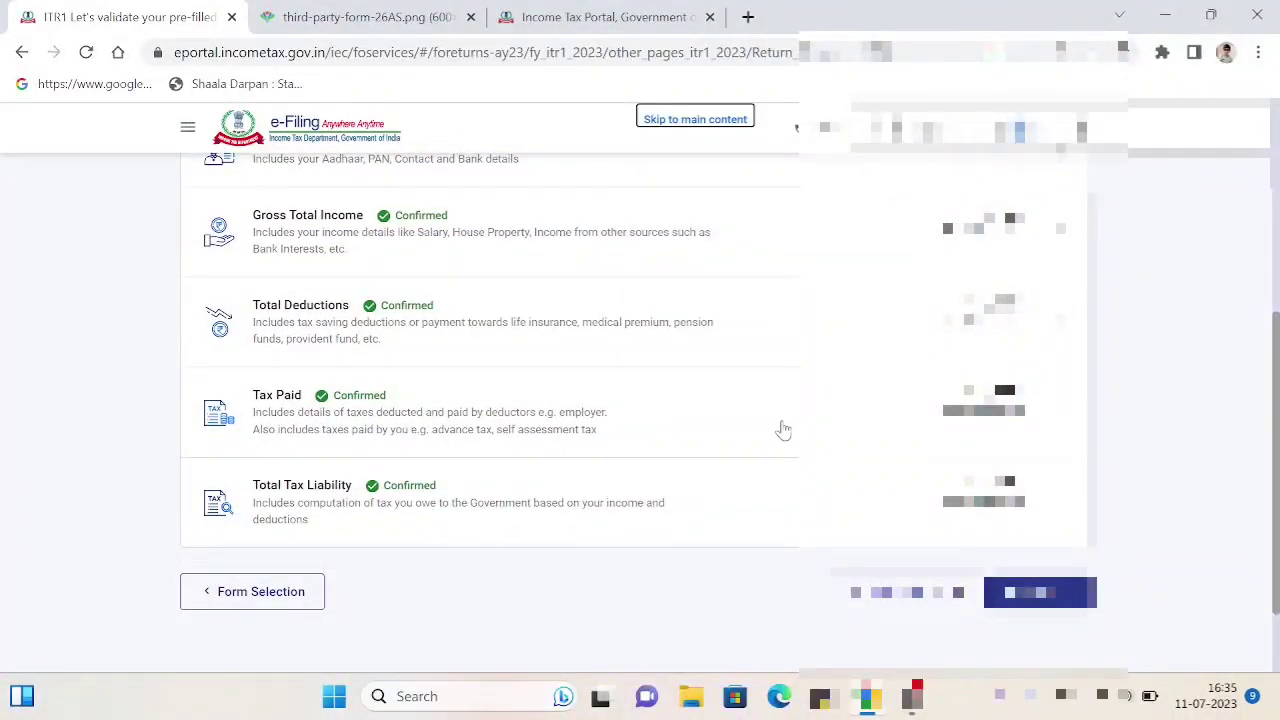
pyautogui.scroll(1, 783, 430)
pyautogui.scroll(-2, 782, 429)
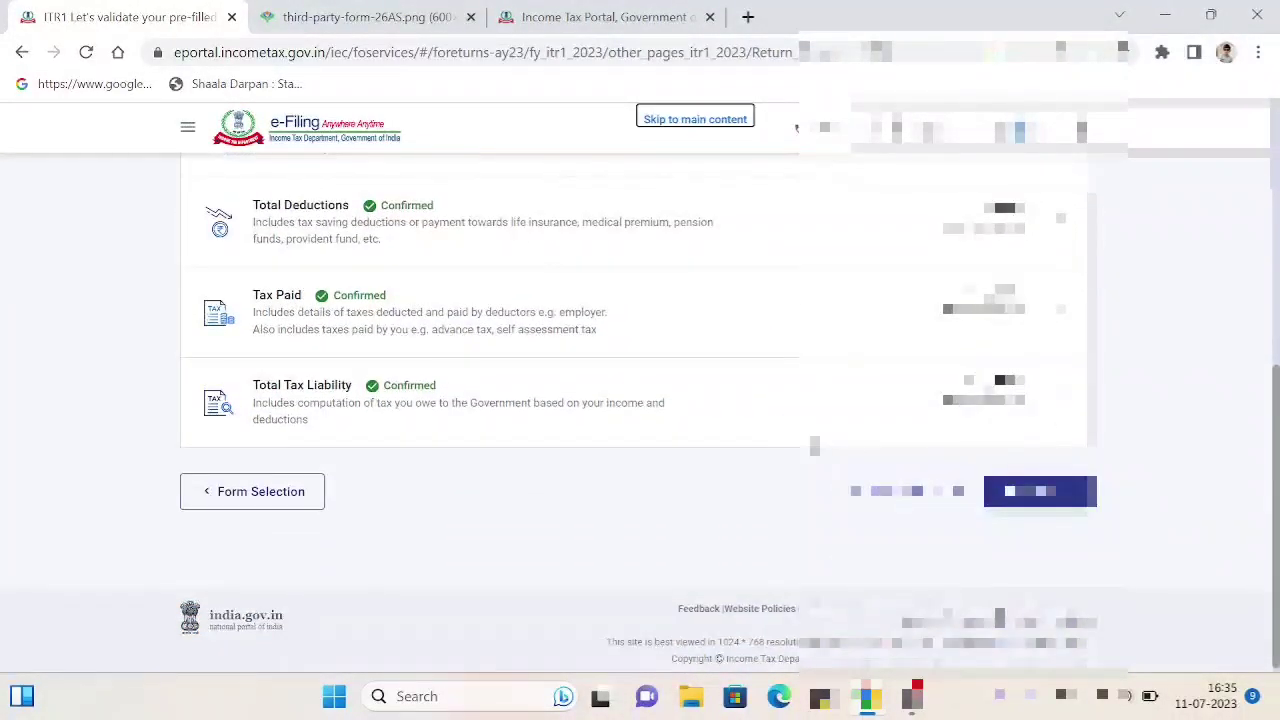
pyautogui.click(1040, 493)
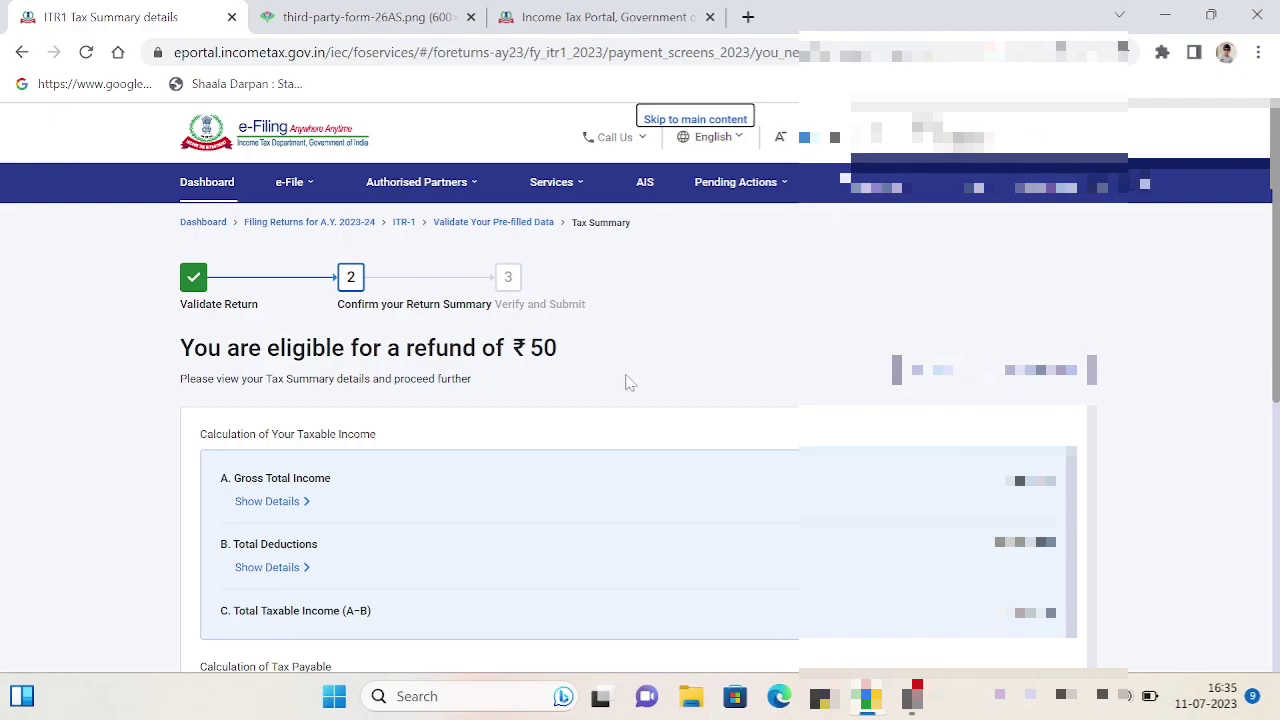
# Step: Review the taxable income, tax payable and refund amounts in the Tax Summary, and proceed to preview the return
pyautogui.scroll(-4, 595, 370)
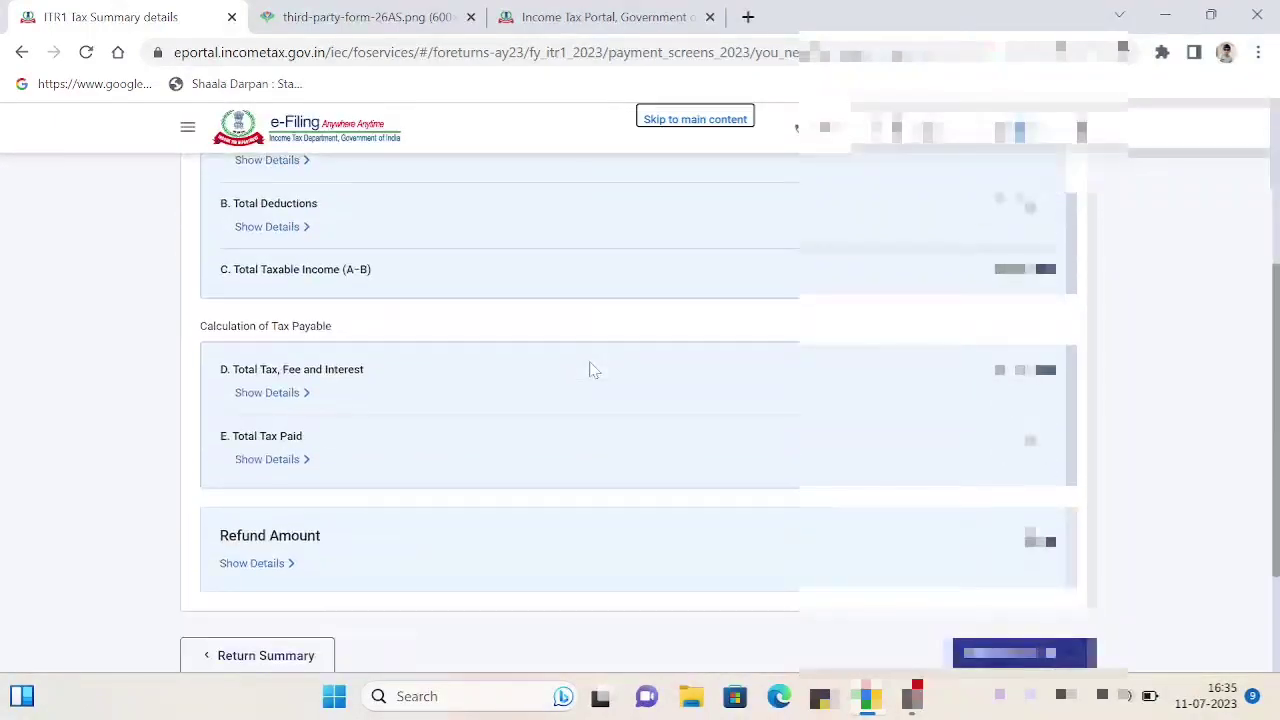
pyautogui.scroll(2, 591, 368)
pyautogui.scroll(-4, 590, 370)
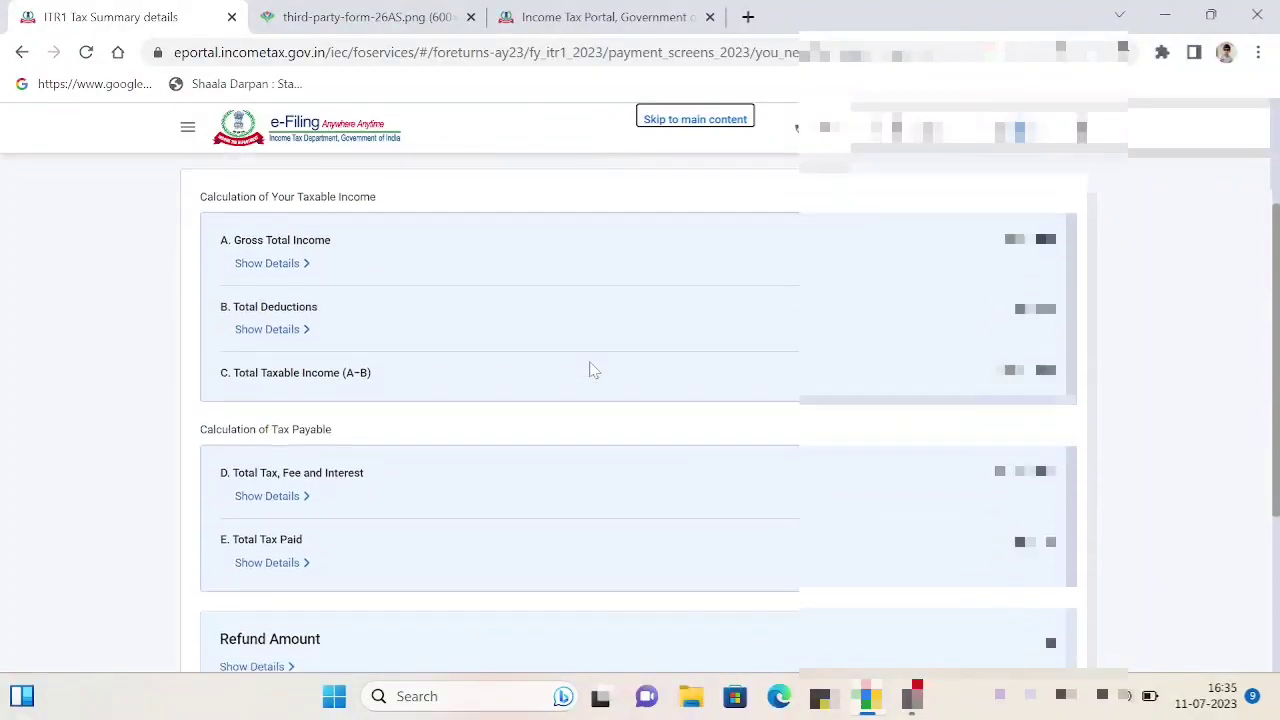
pyautogui.scroll(2, 690, 363)
pyautogui.scroll(1, 688, 363)
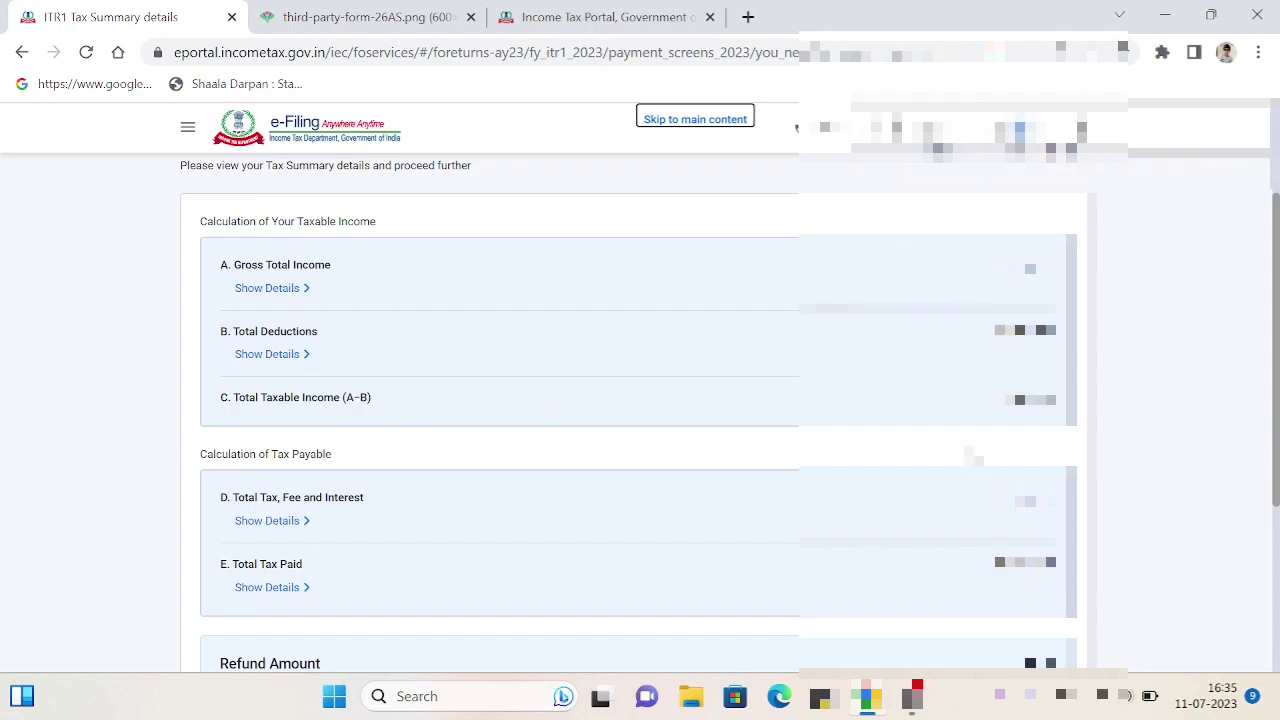
pyautogui.scroll(-5, 881, 418)
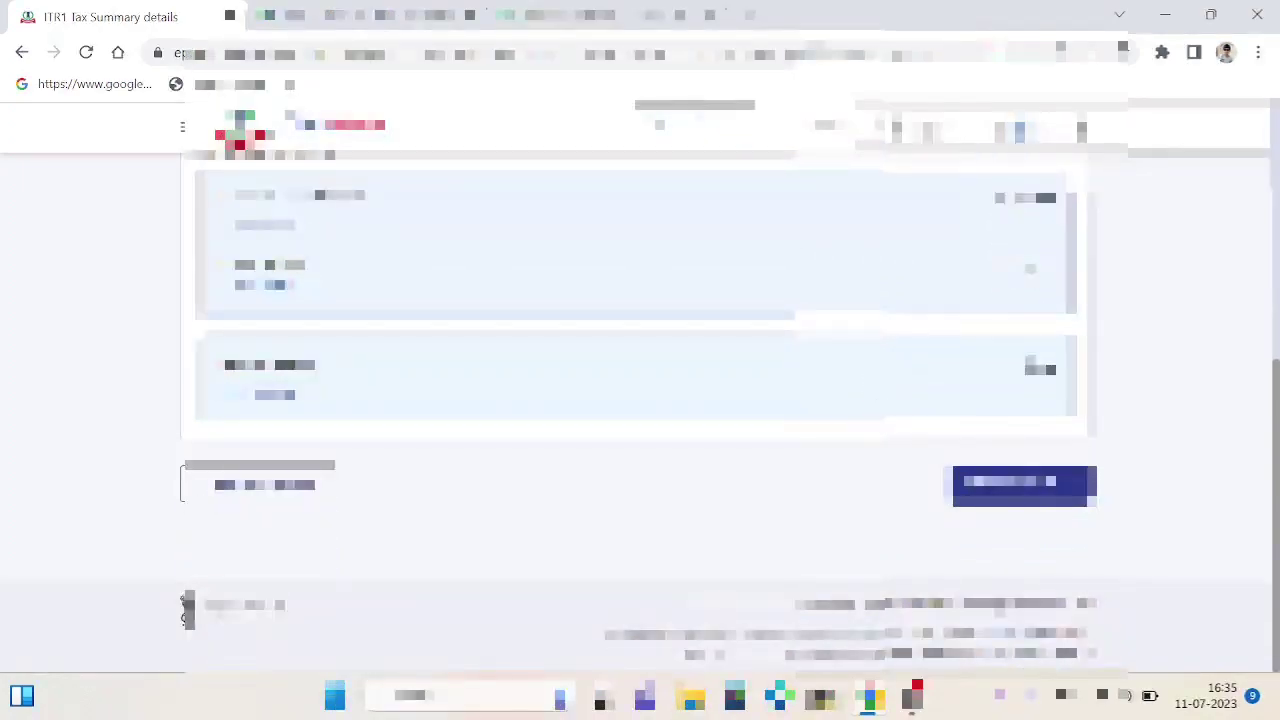
pyautogui.click(982, 492)
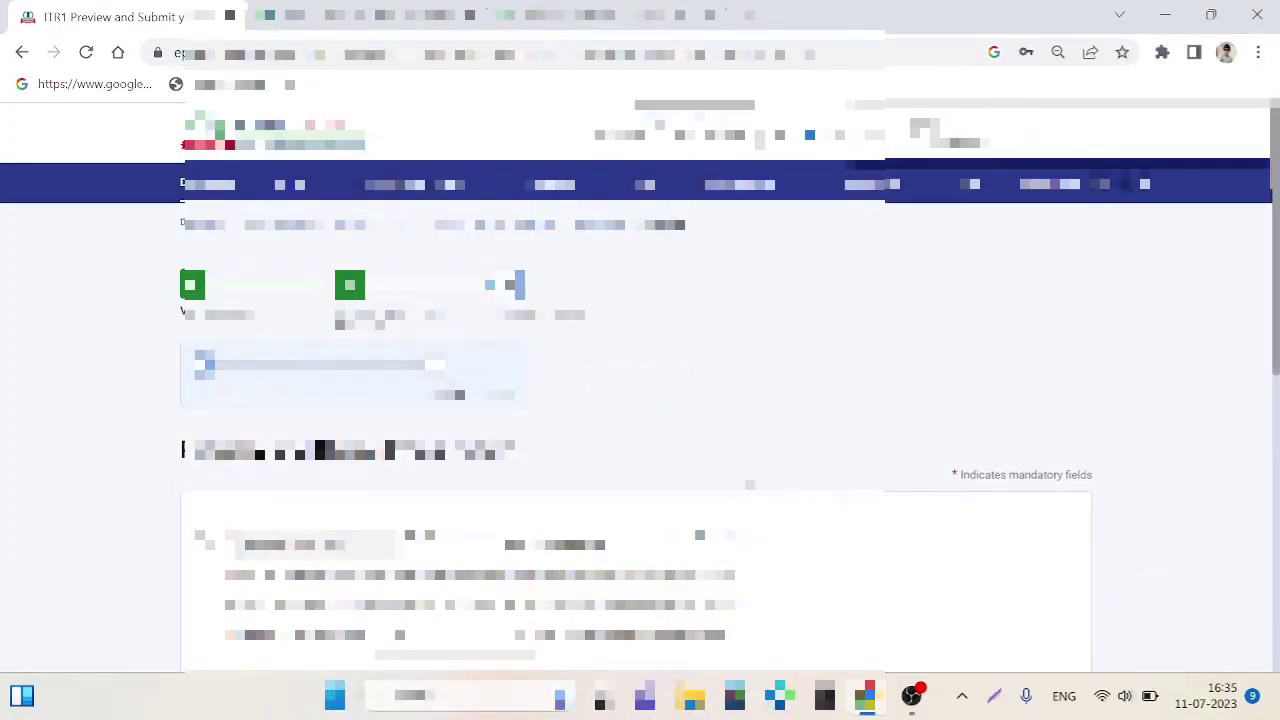